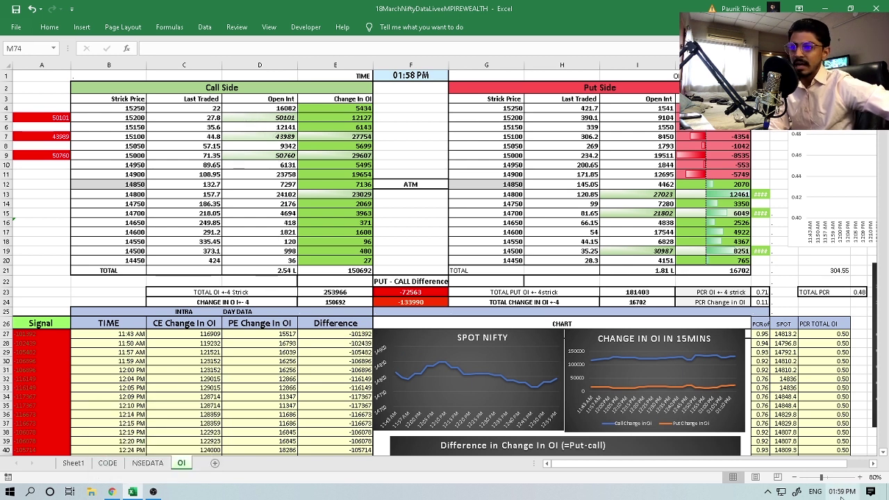
Step: Check the current time and date in the system clock
{"action": "left_click", "coordinate": [838, 491]}
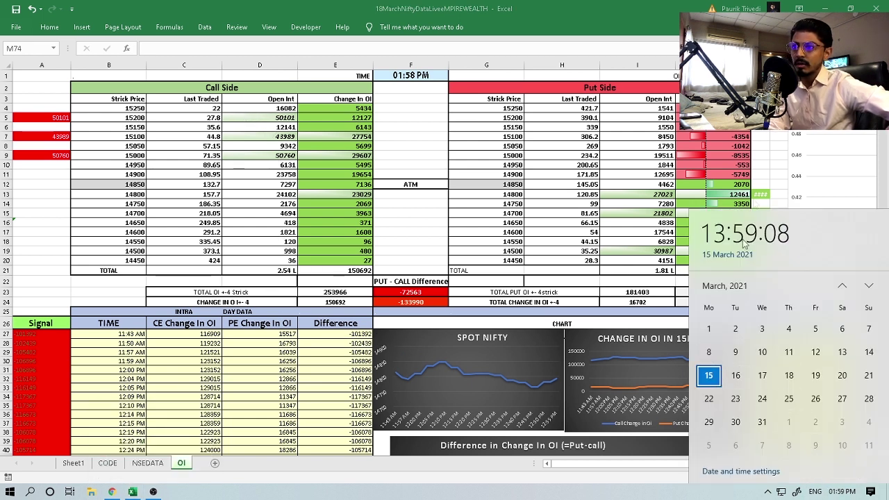
{"action": "left_click", "coordinate": [415, 91]}
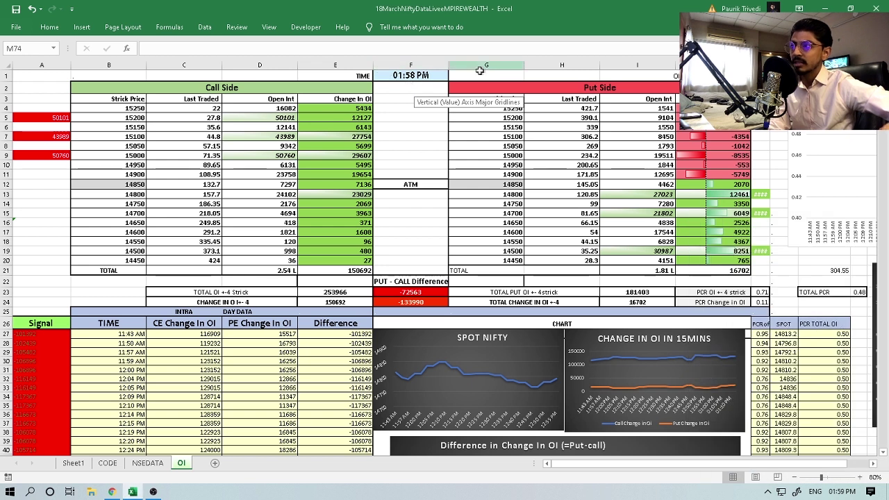
Step: Switch to Chrome, add a horizontal line at about 14762 on the NIFTY 50 hourly chart, and view the Investing.com markets page
{"action": "left_click", "coordinate": [111, 492]}
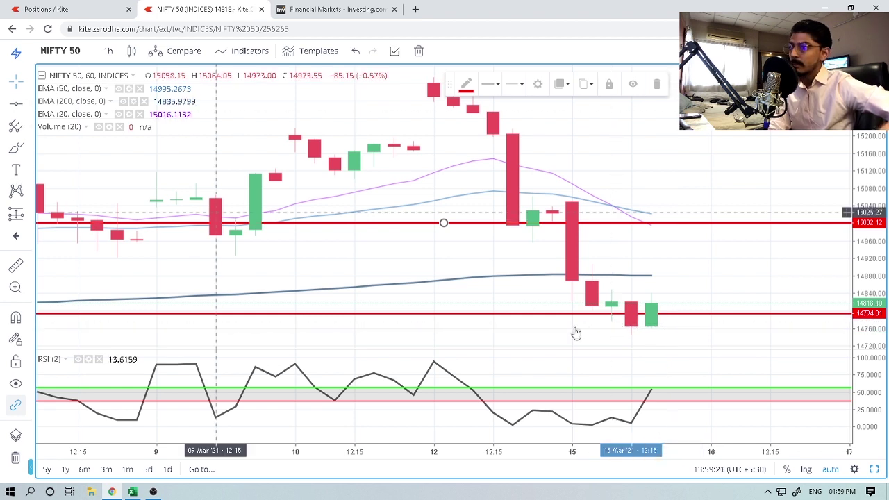
{"action": "left_click", "coordinate": [632, 327]}
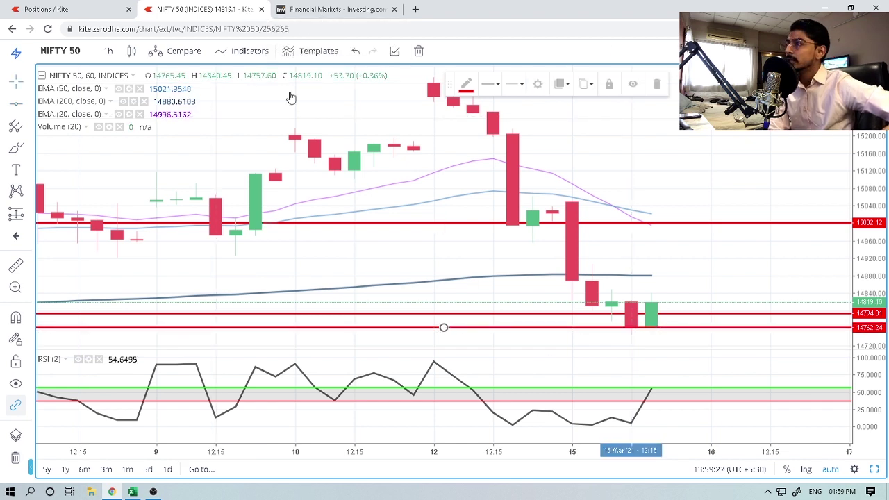
{"action": "left_click", "coordinate": [334, 7]}
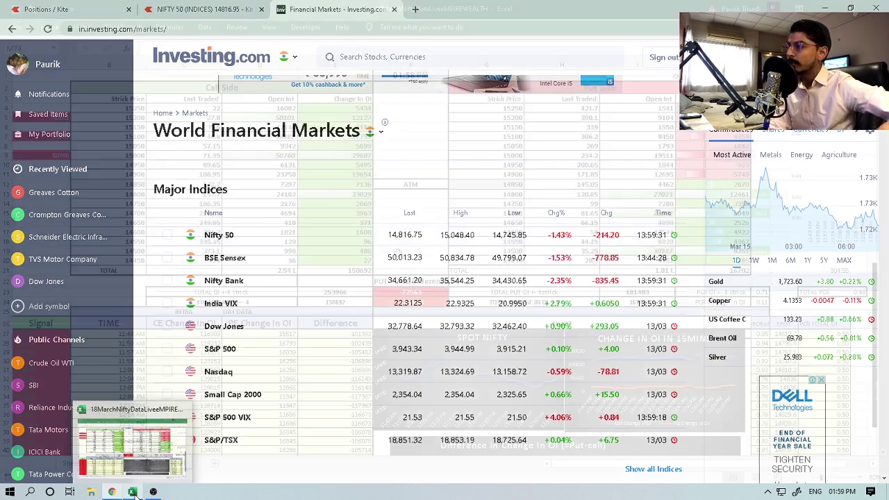
Step: Switch back to Excel and highlight strike price through open interest for Call Side strike 15000 and Put Side strike 14800
{"action": "left_click", "coordinate": [133, 491]}
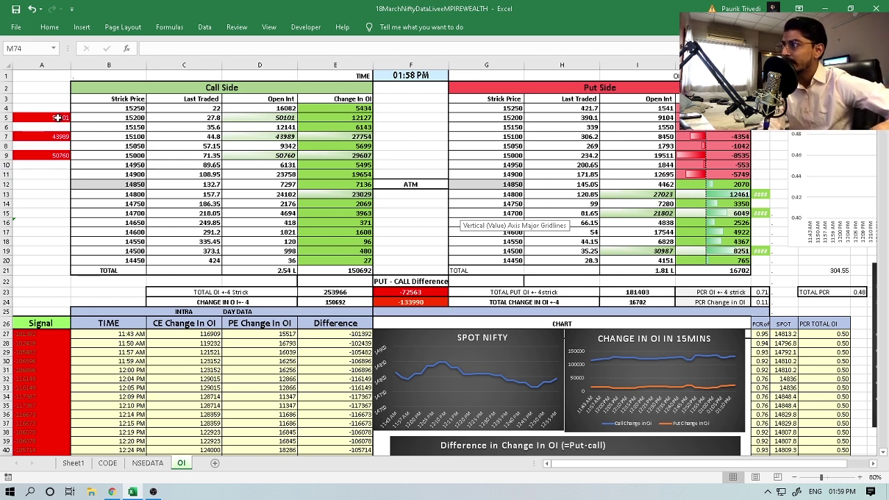
{"action": "left_click_drag", "start_coordinate": [72, 155], "coordinate": [284, 156]}
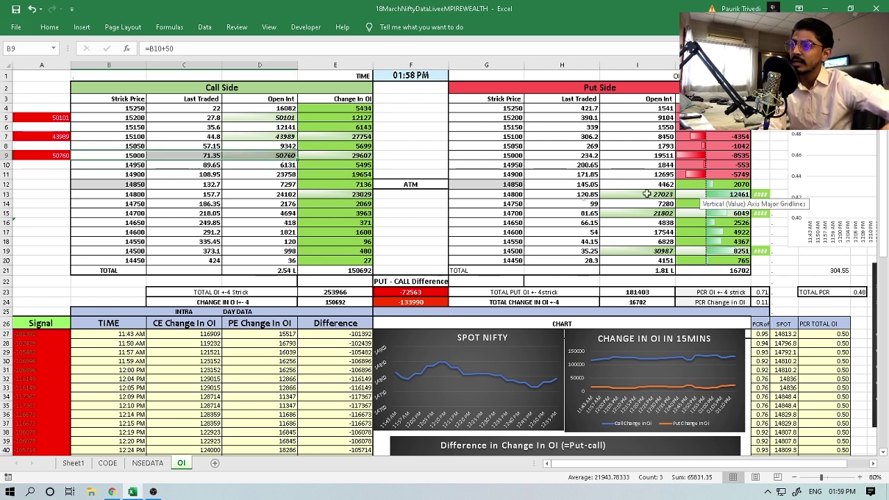
{"action": "left_click_drag", "start_coordinate": [514, 196], "coordinate": [651, 193]}
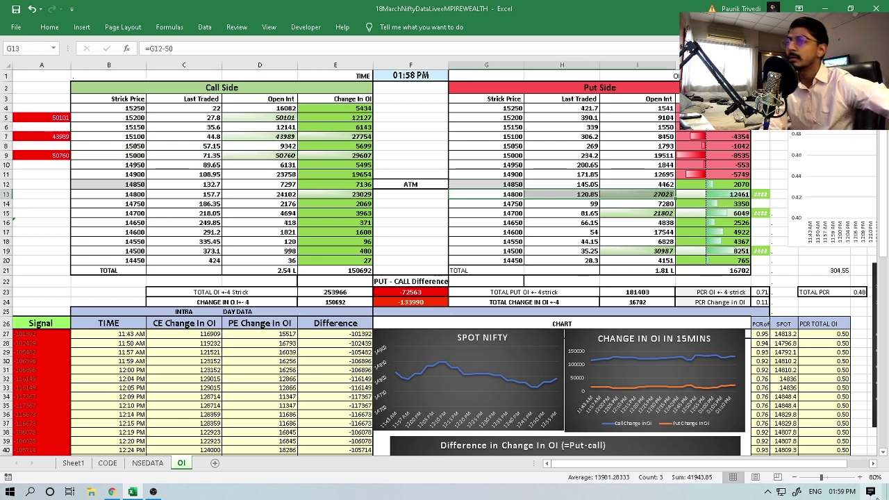
Step: Examine the OI sheet's charts and time-stamped intraday data down to the latest entries, ending back at the option tables
{"action": "scroll", "coordinate": [575, 287], "scroll_direction": "down", "scroll_amount": 4}
{"action": "scroll", "coordinate": [574, 287], "scroll_direction": "up", "scroll_amount": 4}
{"action": "scroll", "coordinate": [447, 245], "scroll_direction": "down", "scroll_amount": 6}
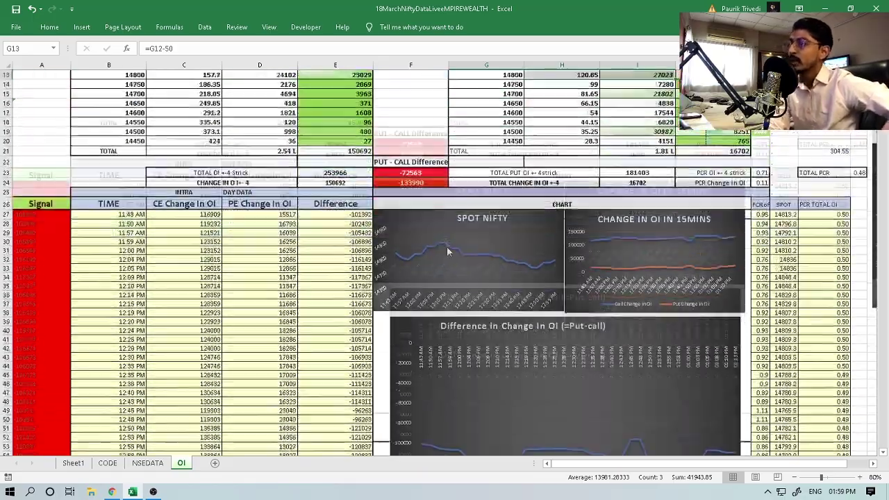
{"action": "scroll", "coordinate": [88, 170], "scroll_direction": "down", "scroll_amount": 8}
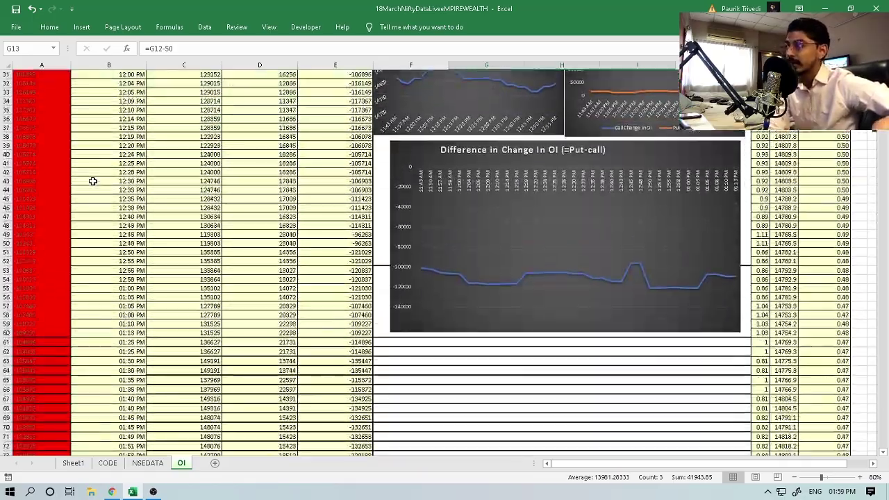
{"action": "scroll", "coordinate": [132, 282], "scroll_direction": "up", "scroll_amount": 14}
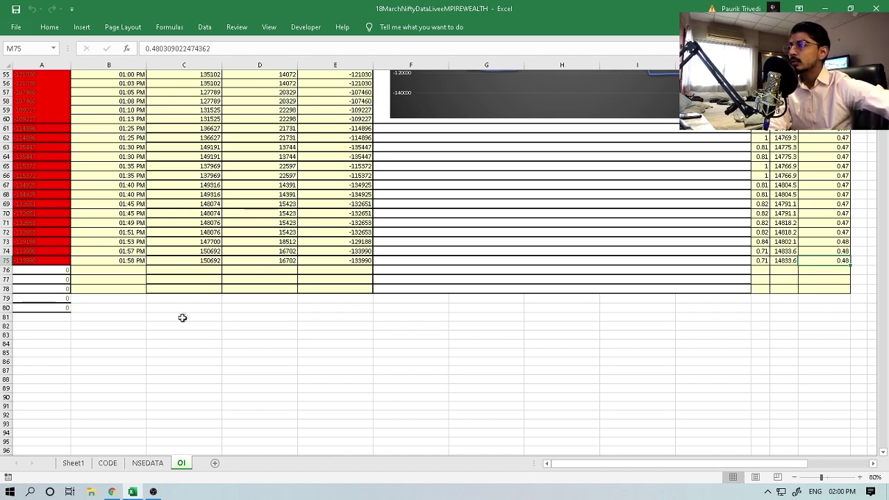
{"action": "scroll", "coordinate": [184, 322], "scroll_direction": "up", "scroll_amount": 10}
{"action": "scroll", "coordinate": [186, 381], "scroll_direction": "up", "scroll_amount": 8}
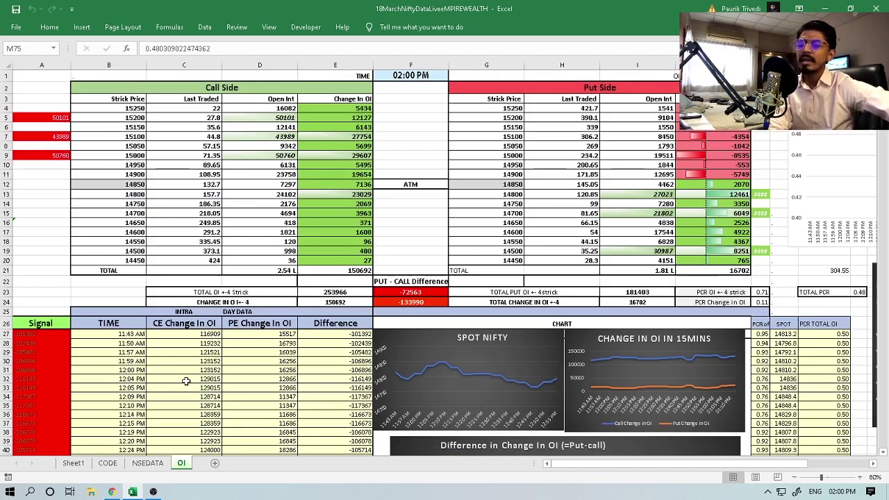
Step: Review the cookies table in Sheet1 and highlight the usage instructions on the CODE sheet
{"action": "left_click", "coordinate": [73, 463]}
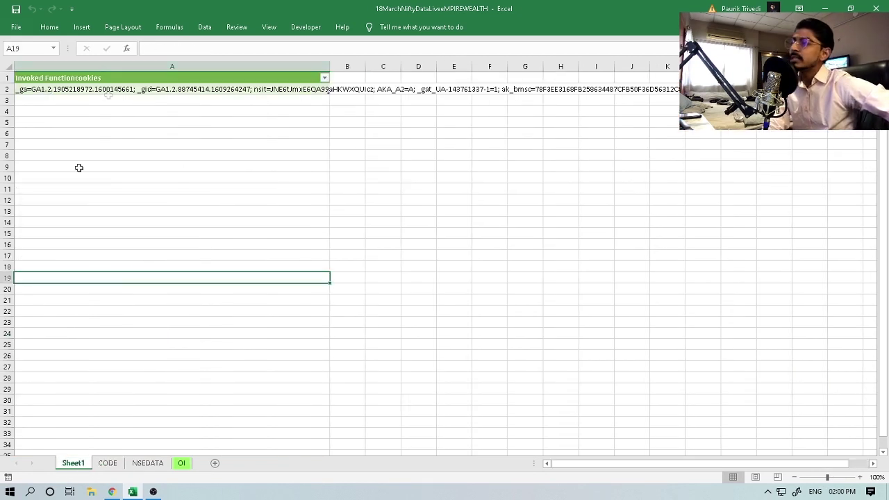
{"action": "left_click", "coordinate": [108, 463]}
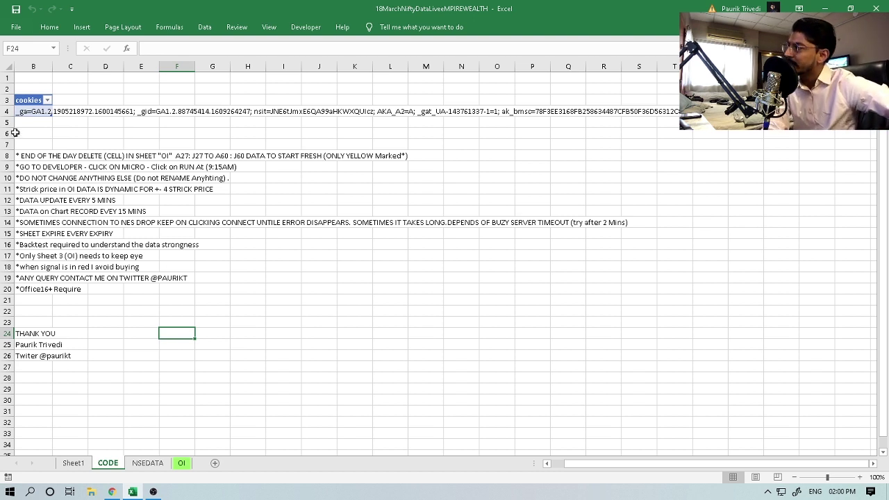
{"action": "left_click_drag", "start_coordinate": [28, 155], "coordinate": [240, 314]}
{"action": "left_click", "coordinate": [242, 386]}
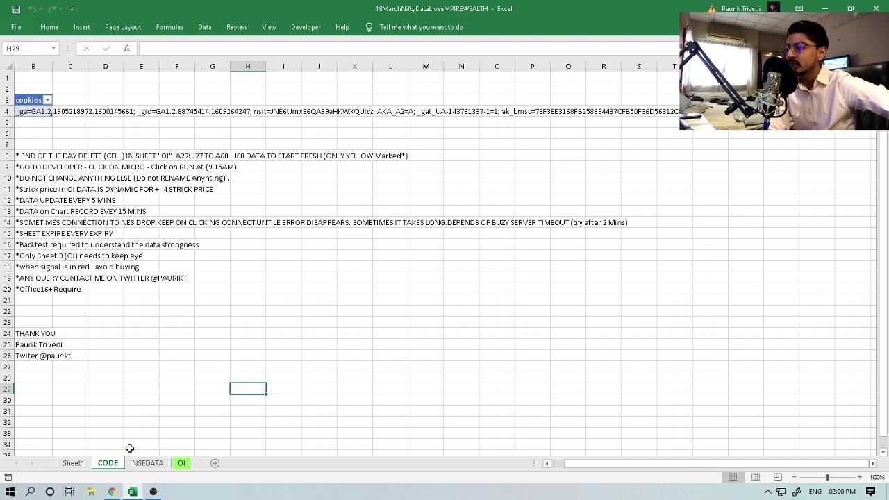
{"action": "mouse_move", "coordinate": [121, 492]}
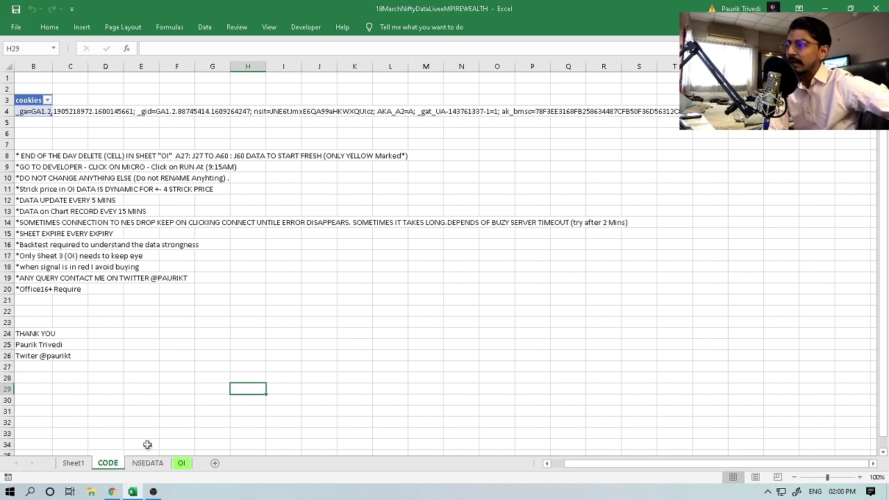
Step: Examine the NSEDATA option chain, including the open interest totals in D97 and I97 and the PCR formula in G99
{"action": "left_click", "coordinate": [148, 465]}
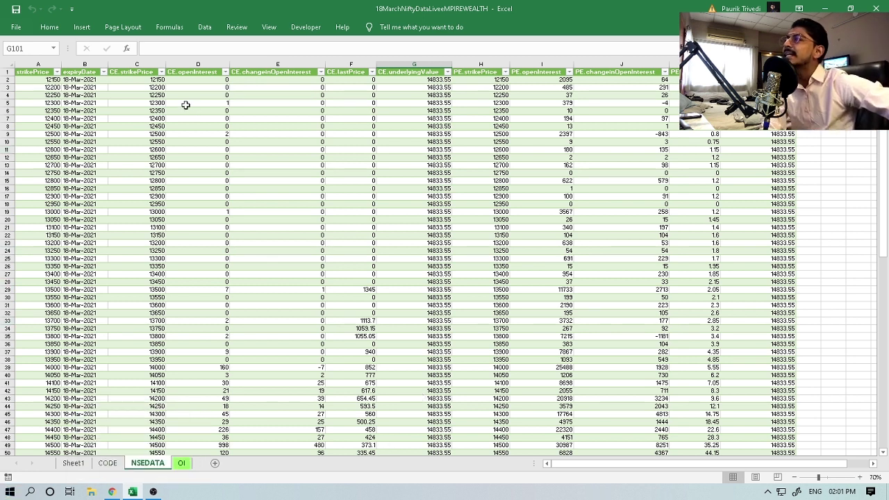
{"action": "scroll", "coordinate": [236, 113], "scroll_direction": "down", "scroll_amount": 5}
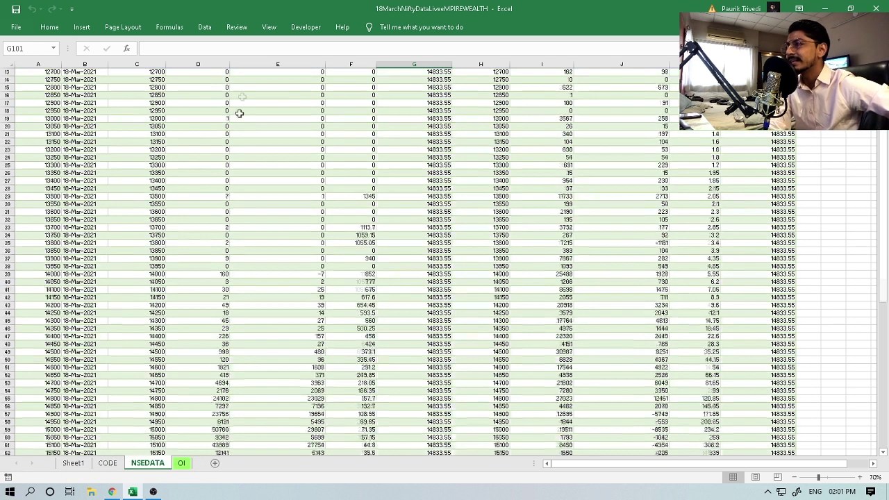
{"action": "scroll", "coordinate": [286, 245], "scroll_direction": "up", "scroll_amount": 5}
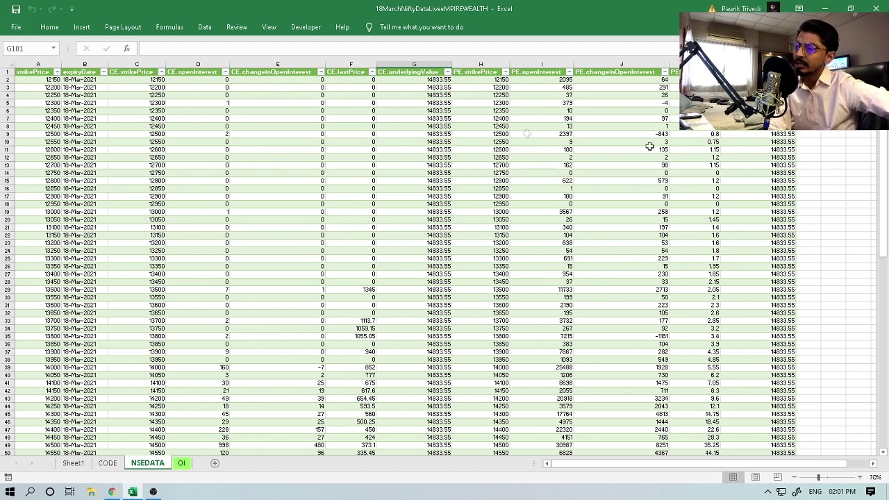
{"action": "scroll", "coordinate": [829, 193], "scroll_direction": "down", "scroll_amount": 20}
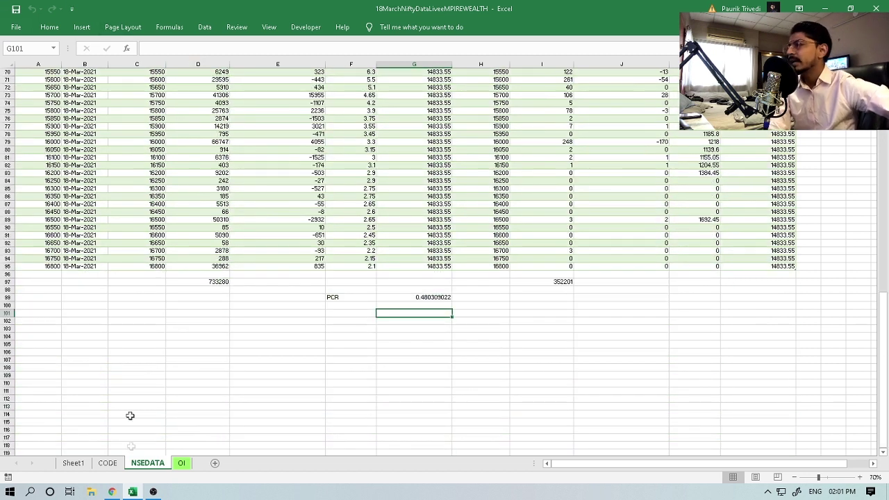
{"action": "left_click", "coordinate": [217, 281]}
{"action": "left_click", "coordinate": [539, 281]}
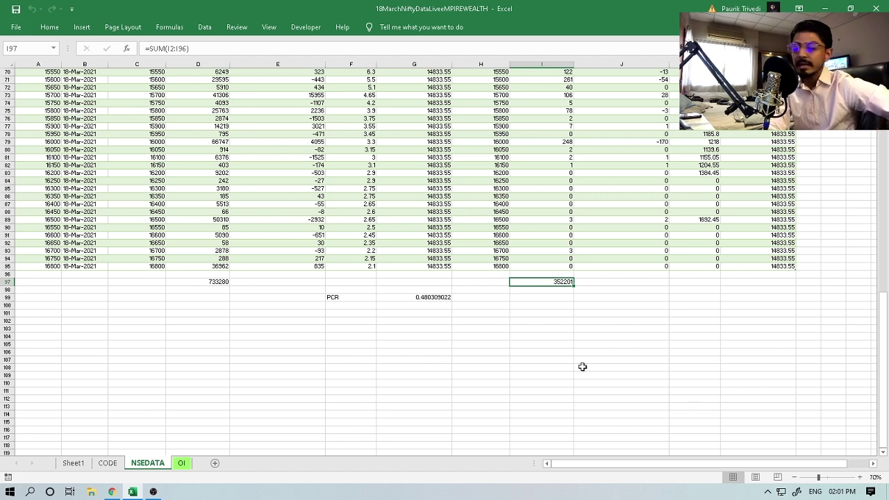
{"action": "left_click", "coordinate": [411, 298]}
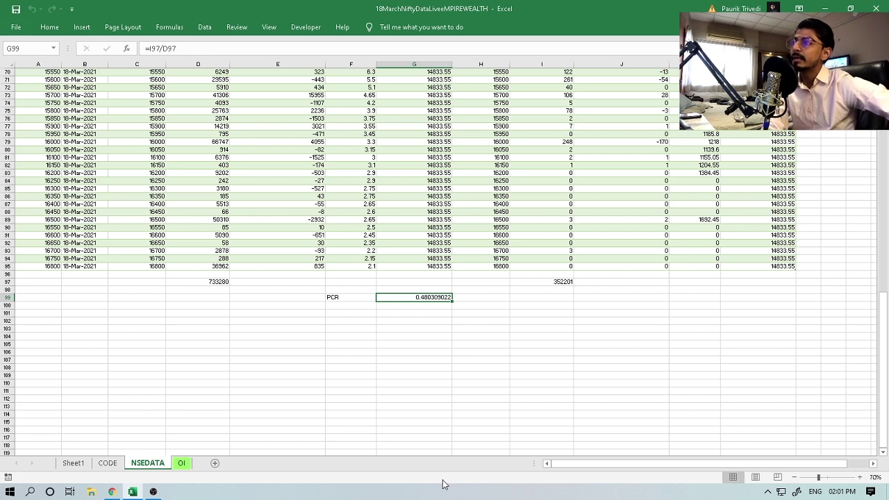
{"action": "left_click", "coordinate": [408, 329]}
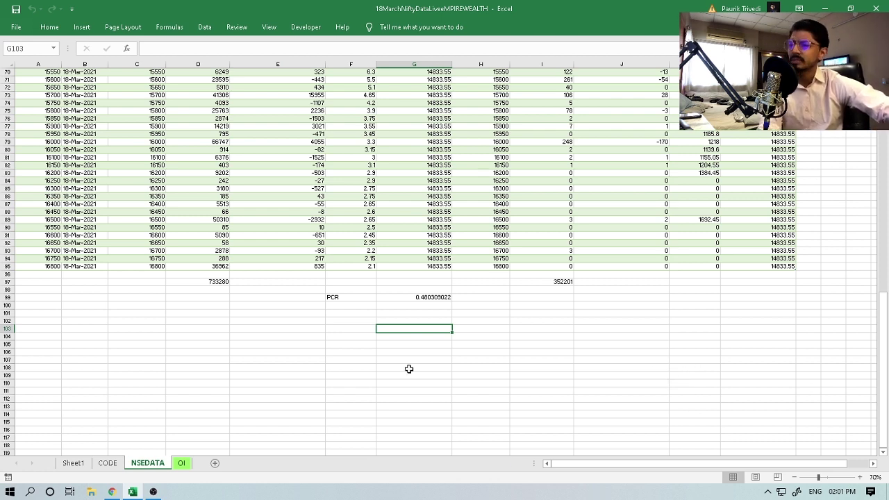
Step: Compare the OI sheet with NSEDATA and refresh all of the workbook's data connections from the NSEDATA sheet
{"action": "left_click", "coordinate": [181, 463]}
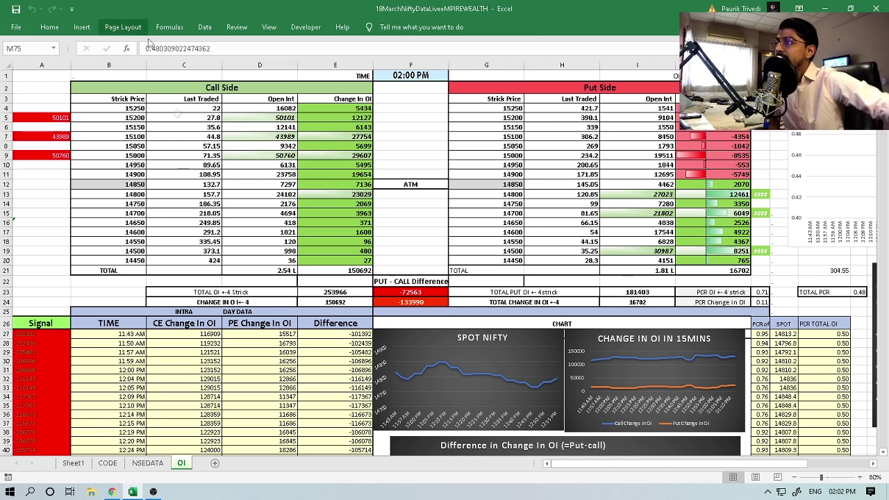
{"action": "left_click", "coordinate": [148, 463]}
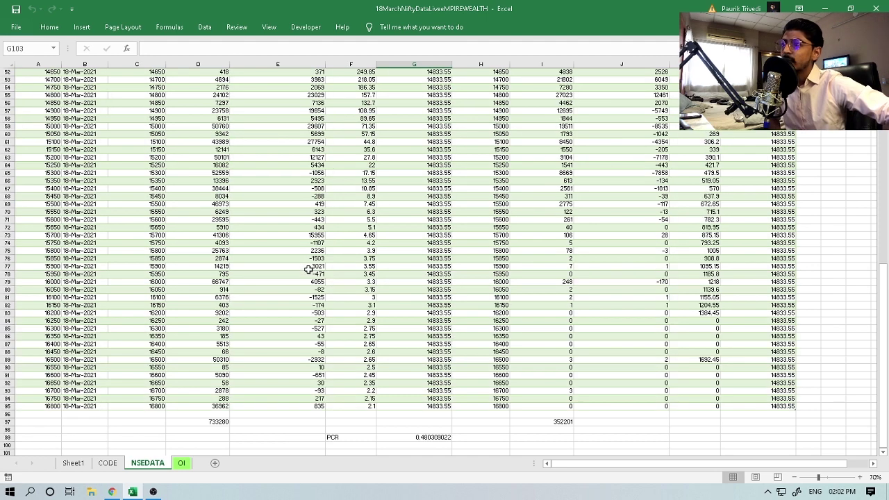
{"action": "scroll", "coordinate": [309, 269], "scroll_direction": "up", "scroll_amount": 17}
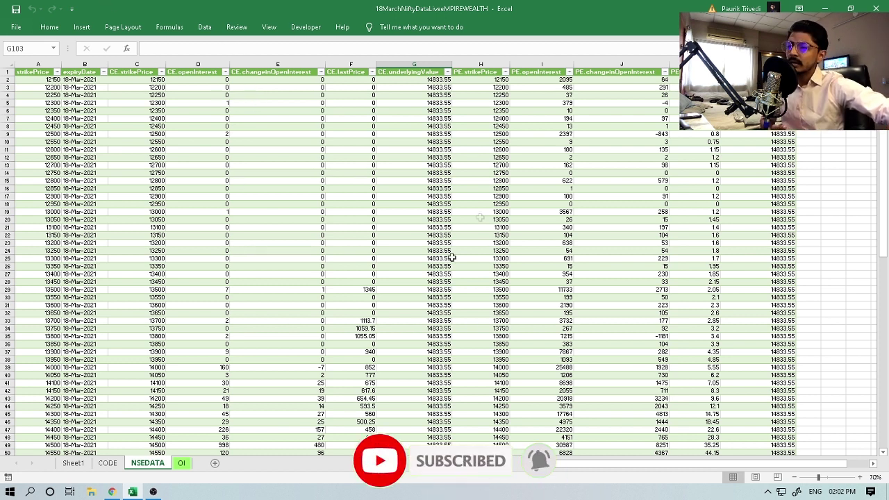
{"action": "left_click", "coordinate": [204, 27]}
{"action": "left_click", "coordinate": [252, 59]}
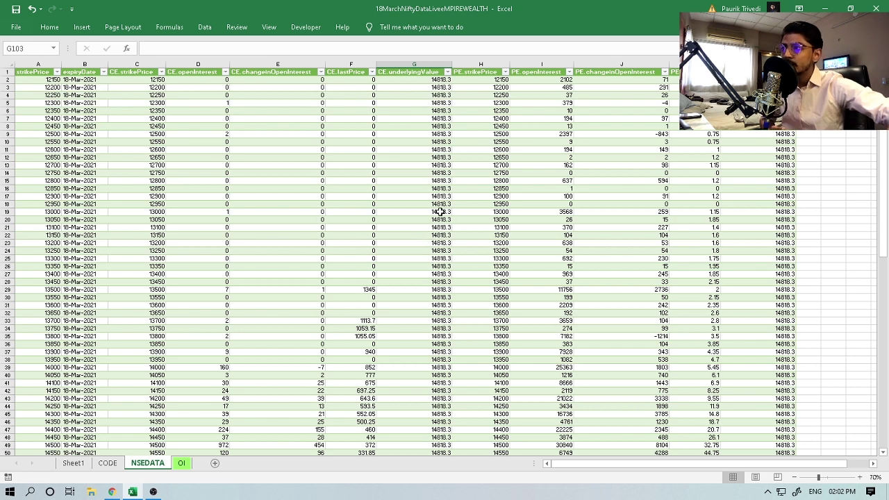
Step: Show the available Refresh All options and close them without choosing one
{"action": "left_click", "coordinate": [203, 27]}
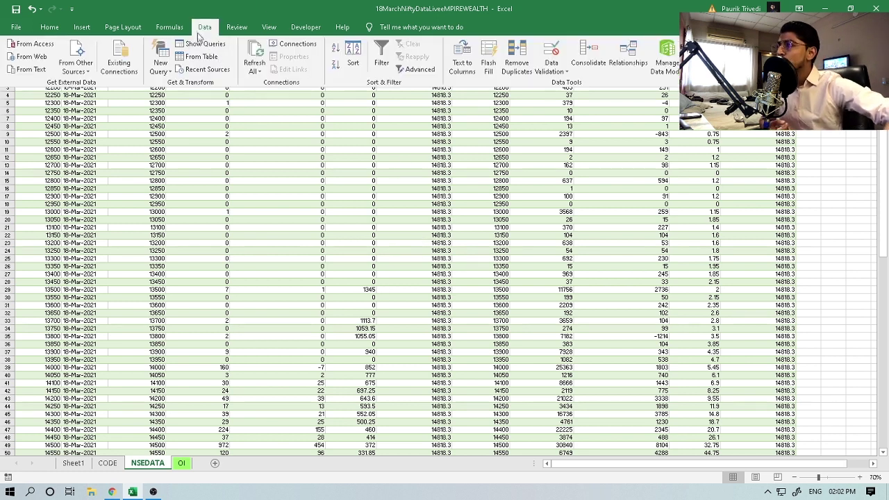
{"action": "left_click", "coordinate": [255, 72]}
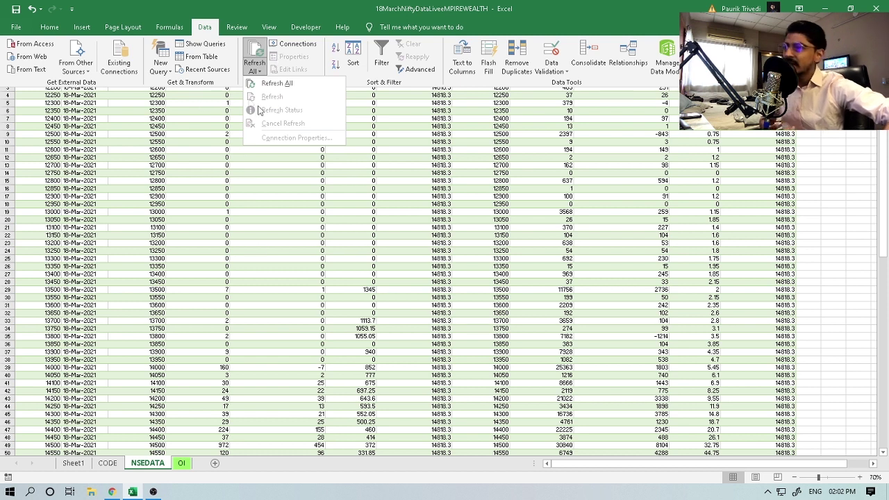
{"action": "left_click", "coordinate": [278, 197]}
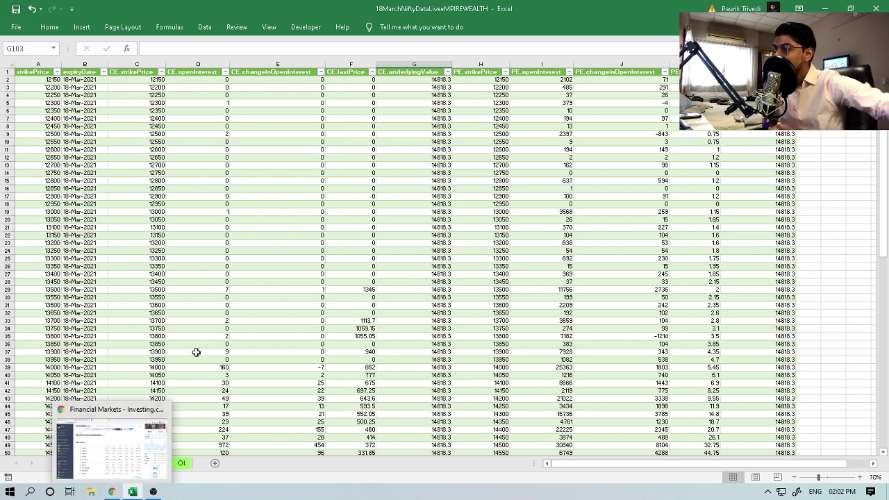
Step: Examine the refreshed NSEDATA totals and PCR, the updated OI sheet tables, and the time formula in cell F1
{"action": "scroll", "coordinate": [243, 354], "scroll_direction": "down", "scroll_amount": 12}
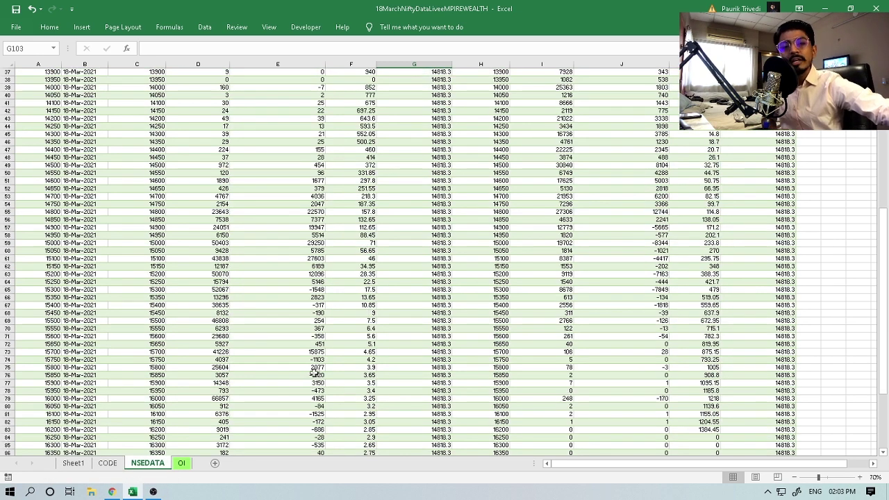
{"action": "scroll", "coordinate": [312, 375], "scroll_direction": "down", "scroll_amount": 8}
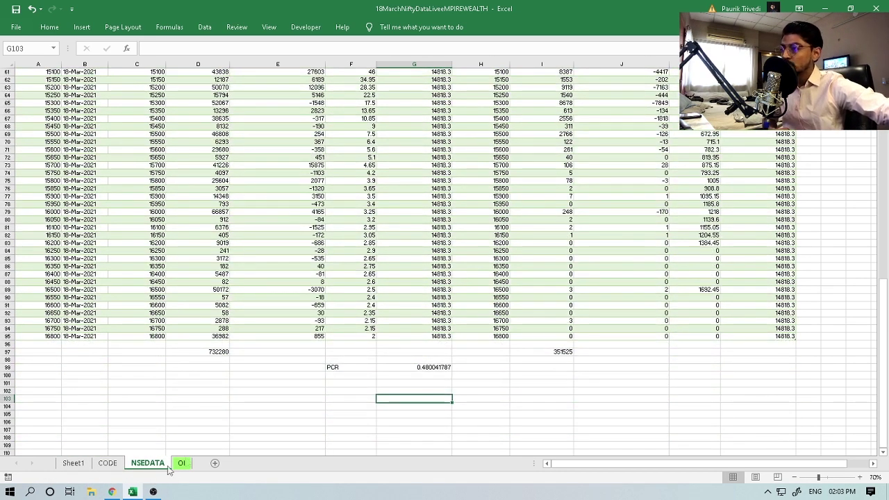
{"action": "left_click", "coordinate": [181, 462]}
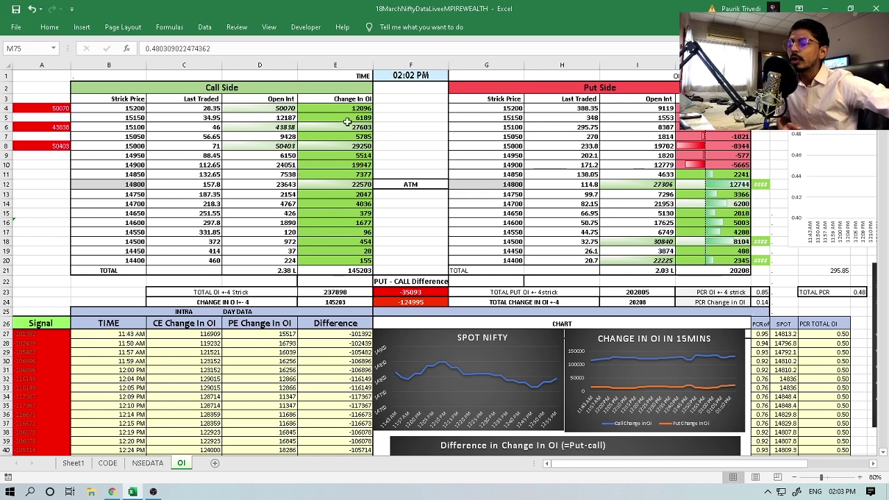
{"action": "scroll", "coordinate": [482, 222], "scroll_direction": "down", "scroll_amount": 3}
{"action": "scroll", "coordinate": [450, 263], "scroll_direction": "up", "scroll_amount": 3}
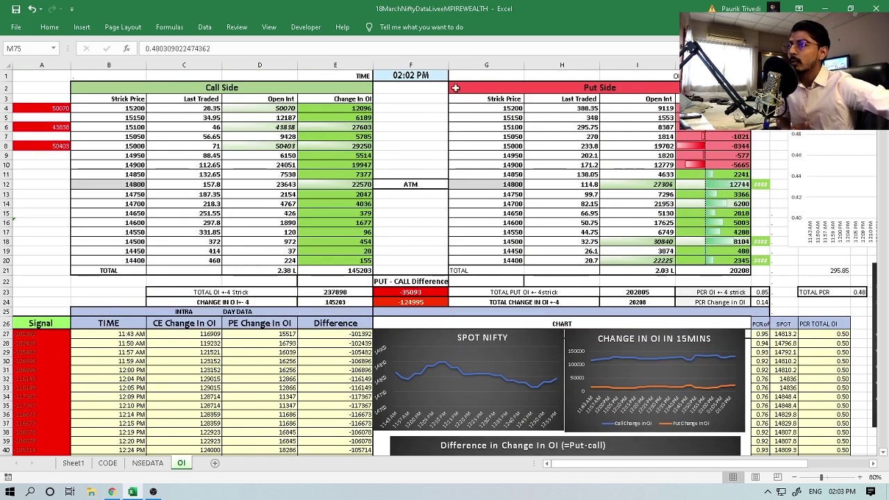
{"action": "left_click", "coordinate": [397, 76]}
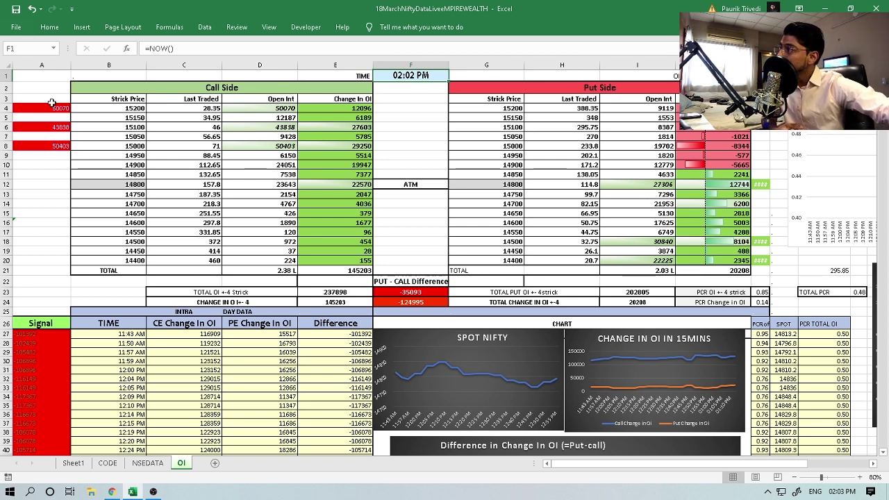
Step: Examine the Call Side and Put Side tables on the OI sheet, including the put Change in OI values in J4:J11
{"action": "key", "text": "ctrl+End"}
{"action": "scroll", "coordinate": [150, 213], "scroll_direction": "up", "scroll_amount": 15}
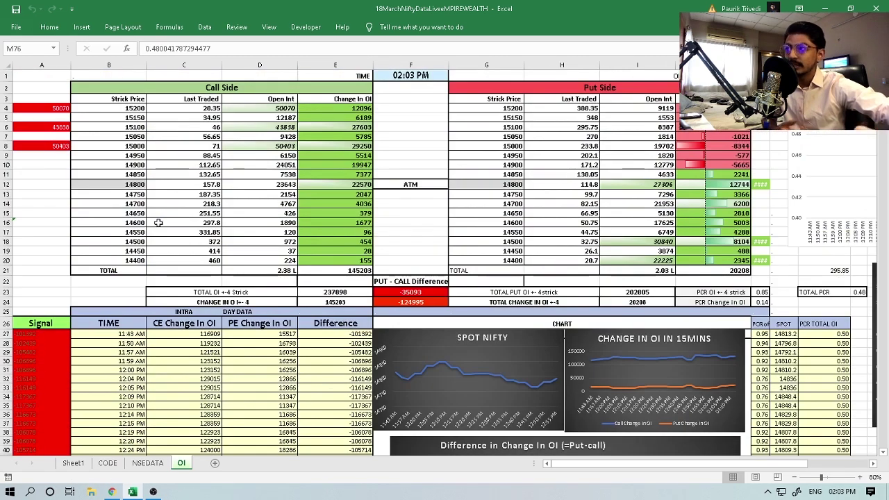
{"action": "left_click_drag", "start_coordinate": [75, 87], "coordinate": [324, 268]}
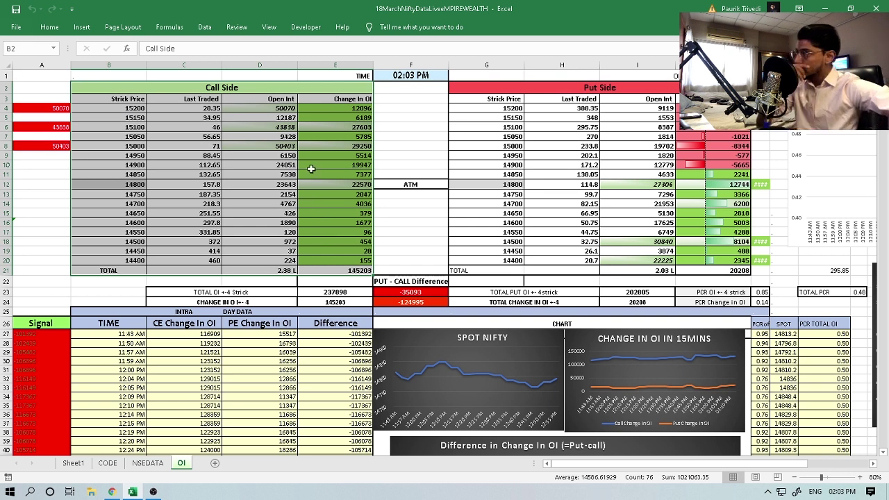
{"action": "left_click_drag", "start_coordinate": [455, 87], "coordinate": [743, 268]}
{"action": "left_click_drag", "start_coordinate": [715, 107], "coordinate": [721, 174]}
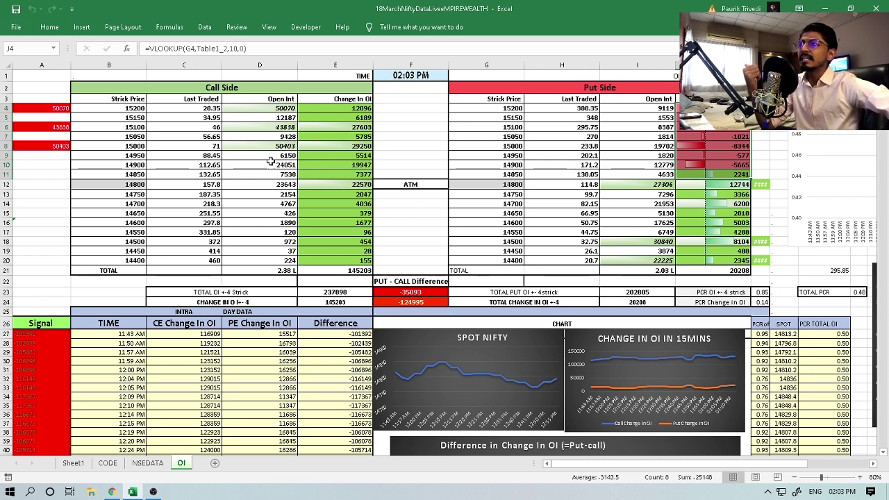
{"action": "left_click", "coordinate": [270, 157]}
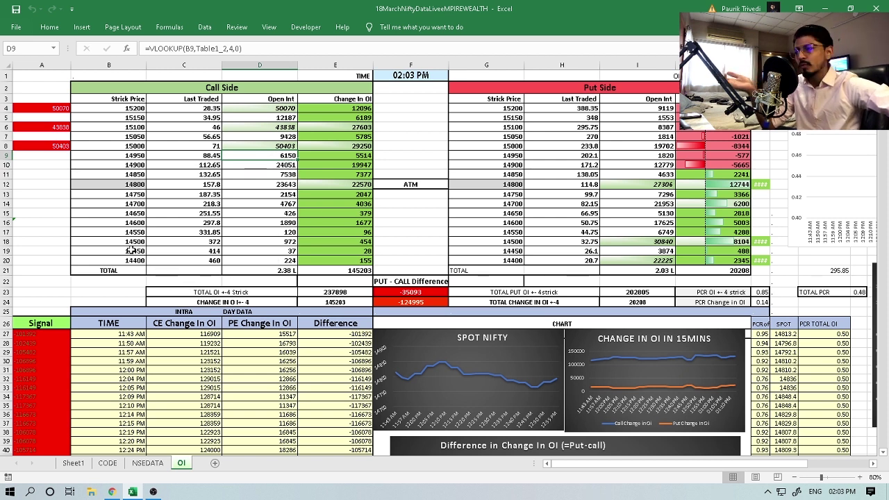
{"action": "left_click", "coordinate": [17, 258]}
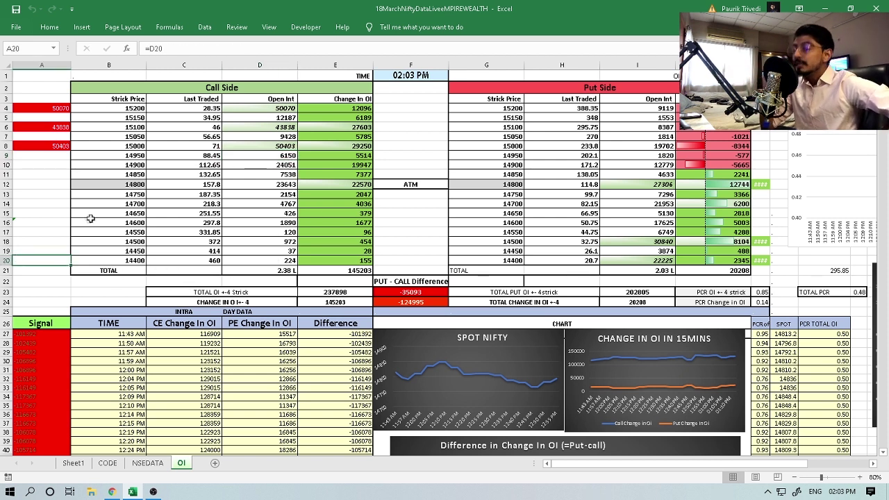
Step: Examine the ATM strike in row 12 across the call and put sides and compare it with the latest logged spot price
{"action": "left_click_drag", "start_coordinate": [84, 184], "coordinate": [629, 184]}
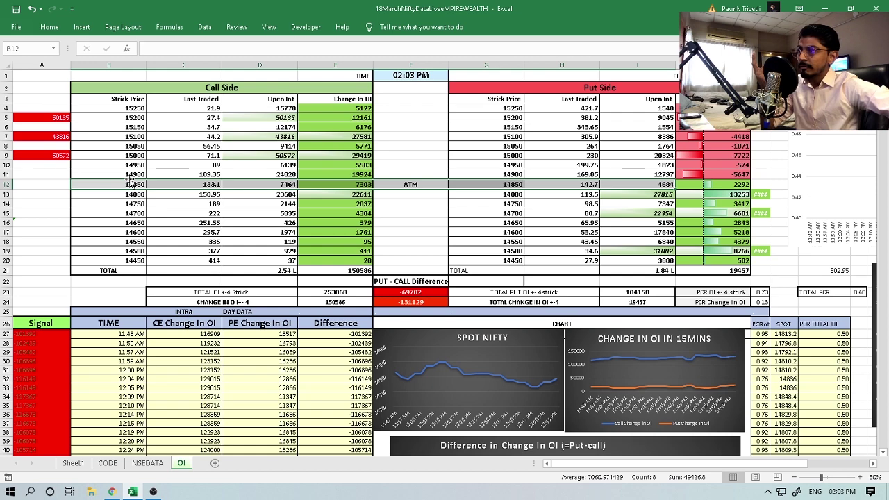
{"action": "scroll", "coordinate": [614, 361], "scroll_direction": "down", "scroll_amount": 5}
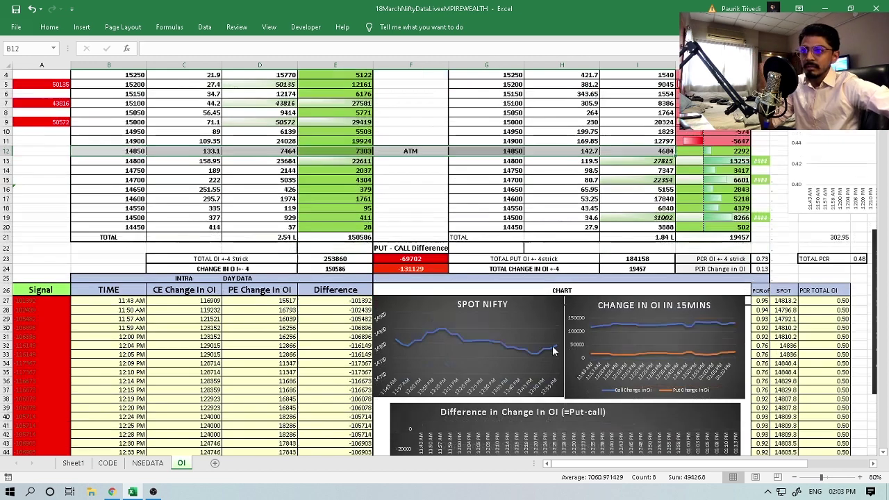
{"action": "scroll", "coordinate": [614, 361], "scroll_direction": "down", "scroll_amount": 14}
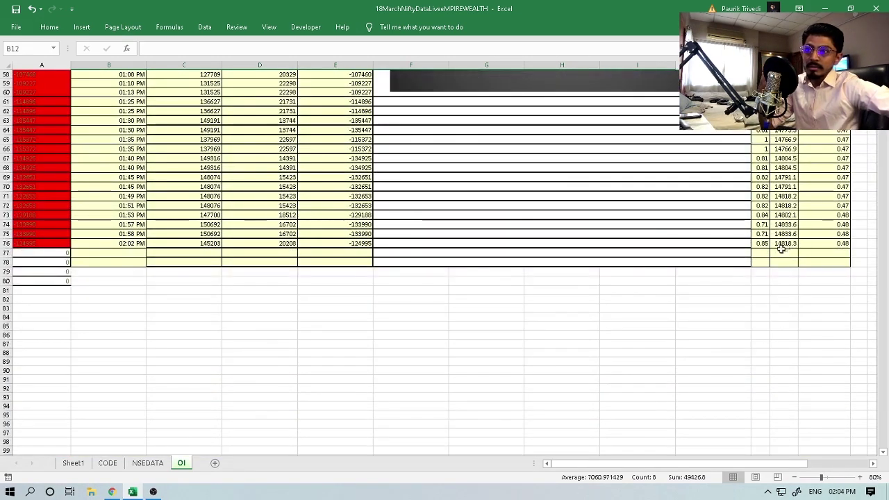
{"action": "scroll", "coordinate": [595, 262], "scroll_direction": "up", "scroll_amount": 19}
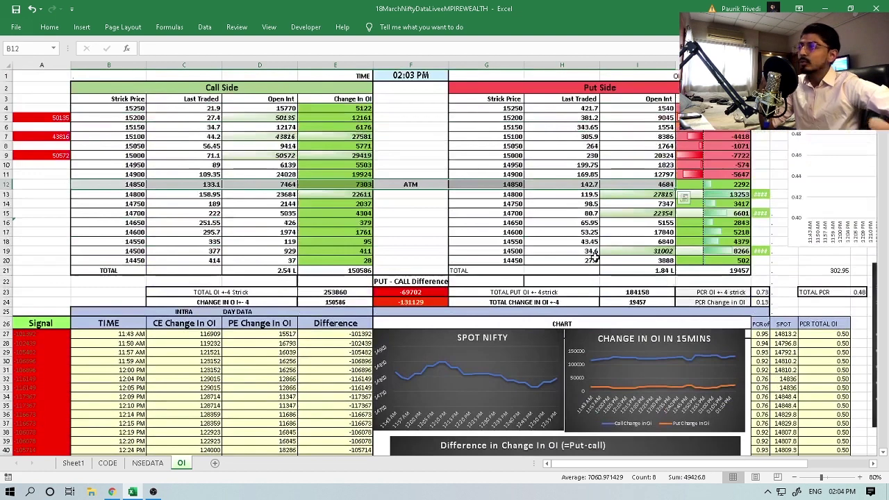
{"action": "left_click", "coordinate": [88, 186]}
{"action": "left_click_drag", "start_coordinate": [87, 186], "coordinate": [563, 189]}
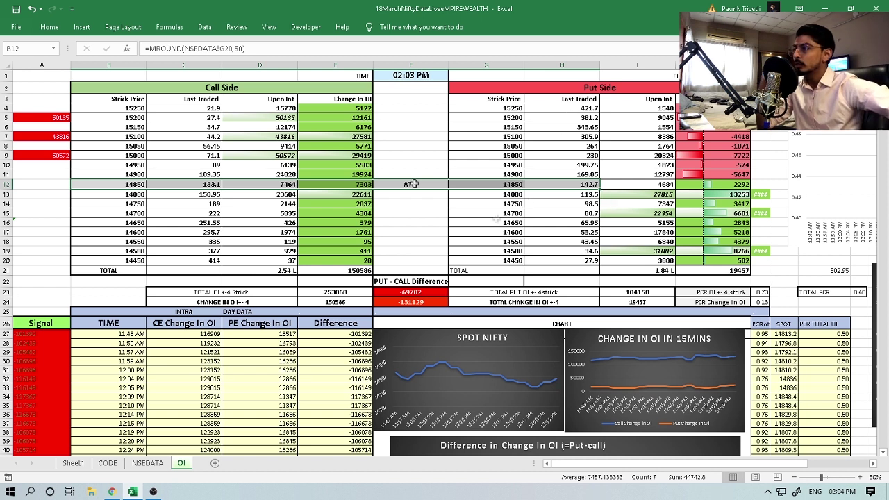
Step: Examine the Call Side's Last Traded, Open Int and Change In OI columns from row 4 to row 20
{"action": "left_click", "coordinate": [204, 108]}
{"action": "left_click_drag", "start_coordinate": [204, 108], "coordinate": [210, 261]}
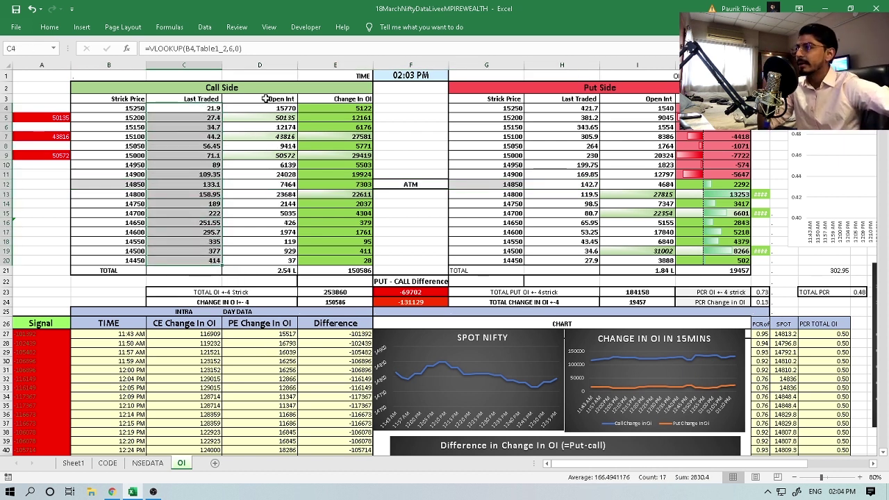
{"action": "left_click_drag", "start_coordinate": [249, 110], "coordinate": [265, 260]}
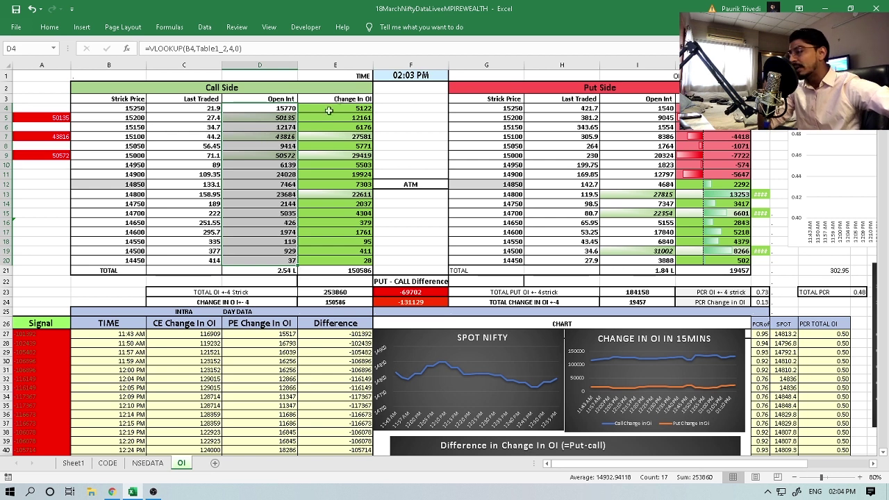
{"action": "left_click_drag", "start_coordinate": [349, 109], "coordinate": [351, 261]}
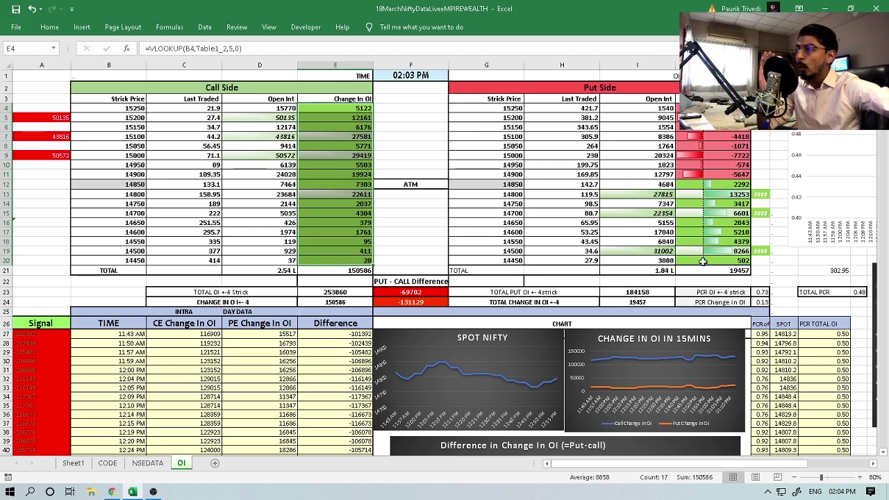
Step: Compare the OI sheet's combined call and put table, B3:J21, with the full option chain on NSEDATA
{"action": "mouse_move", "coordinate": [722, 274]}
{"action": "left_mouse_down"}
{"action": "mouse_move", "coordinate": [215, 159]}
{"action": "mouse_move", "coordinate": [115, 96]}
{"action": "left_mouse_up"}
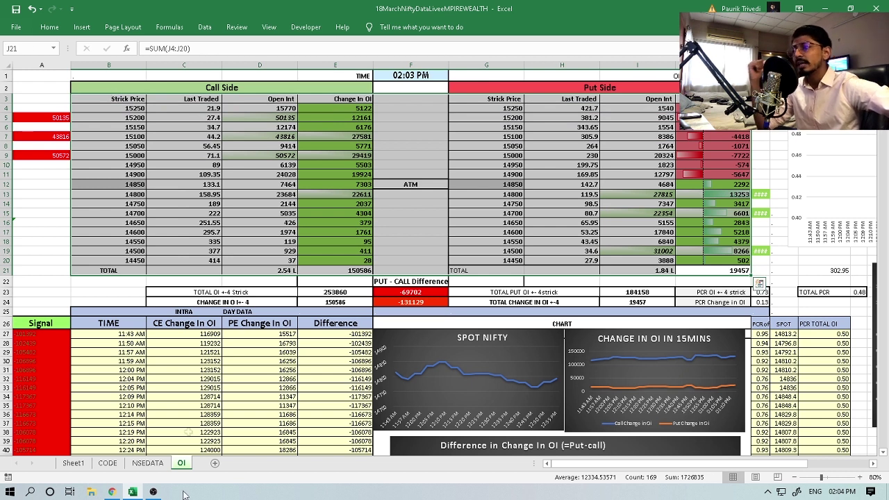
{"action": "left_click", "coordinate": [147, 463]}
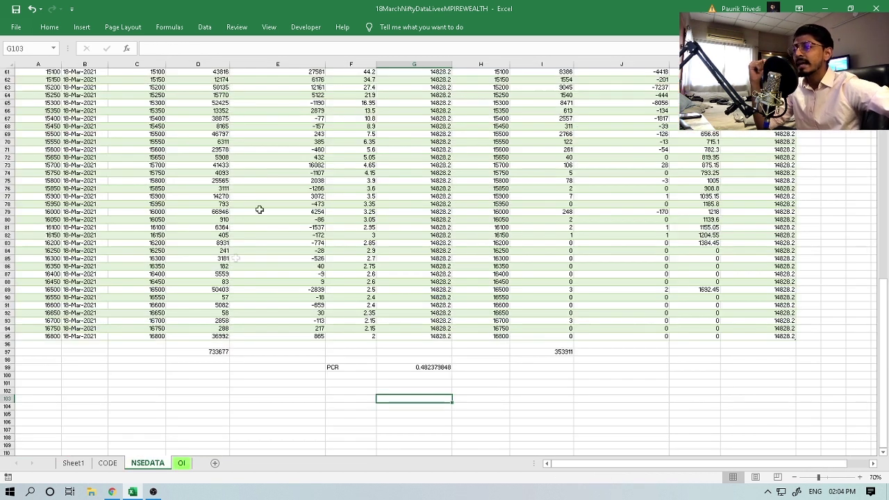
{"action": "left_click", "coordinate": [182, 462]}
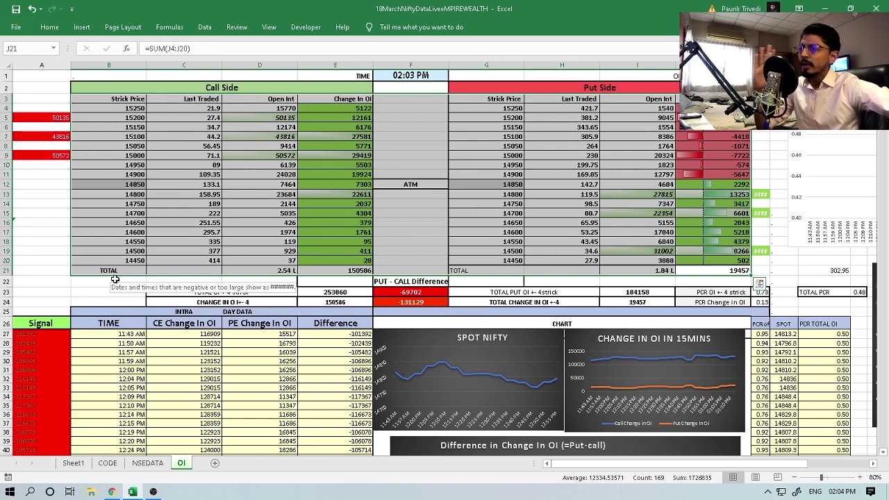
{"action": "left_click", "coordinate": [64, 194]}
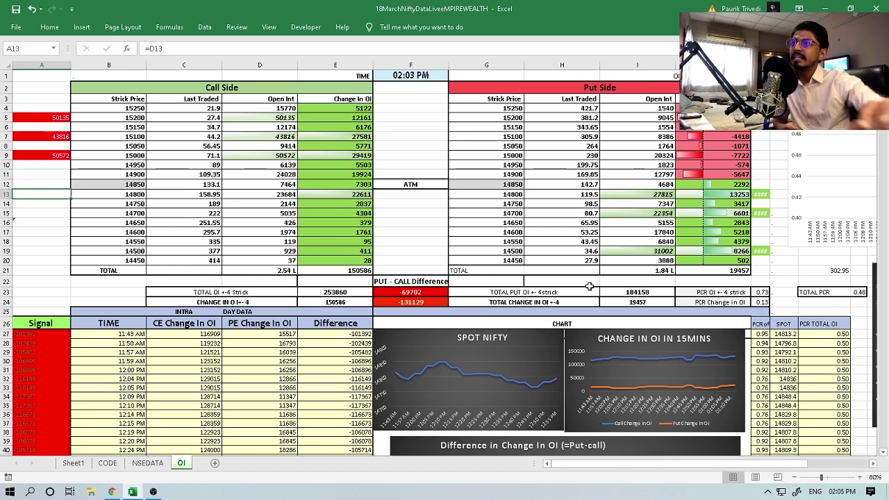
Step: Switch to Chrome, circle the latest NIFTY 50 hourly candles around the 14794.31 and 14762.24 lines, and restore the four-chart layout
{"action": "left_click", "coordinate": [111, 492]}
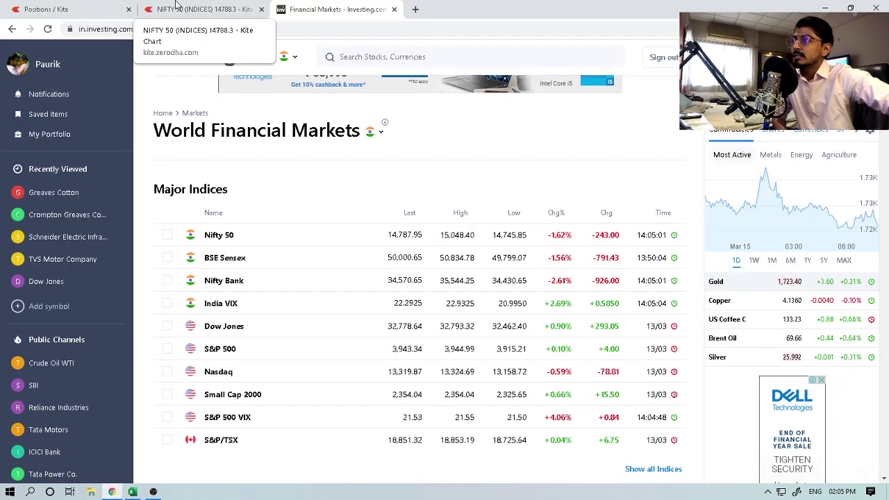
{"action": "left_click", "coordinate": [176, 6]}
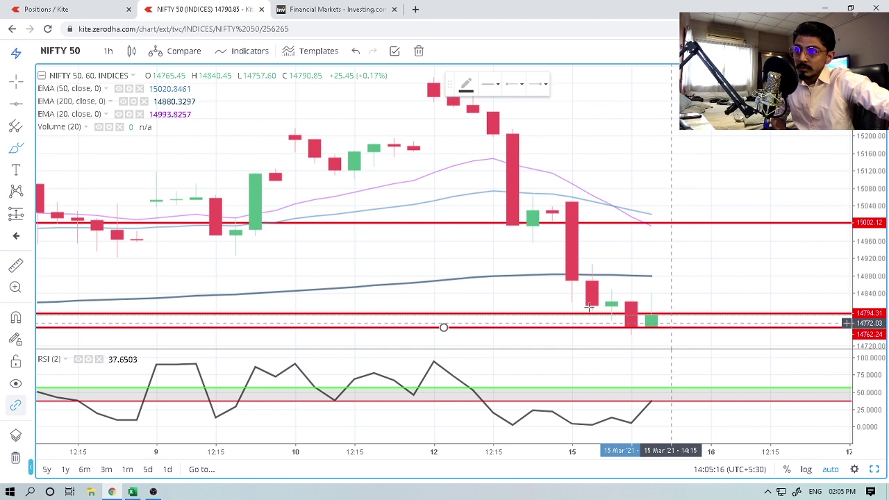
{"action": "left_click_drag", "start_coordinate": [589, 307], "coordinate": [671, 331]}
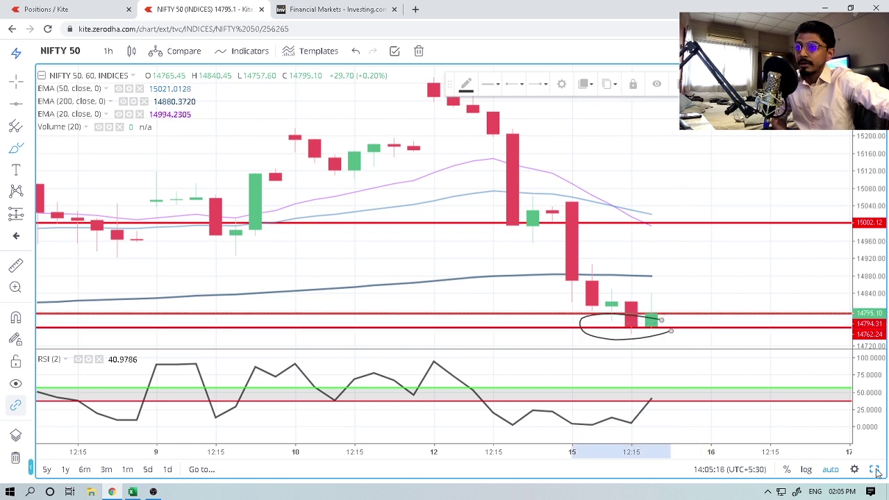
{"action": "left_click", "coordinate": [875, 470]}
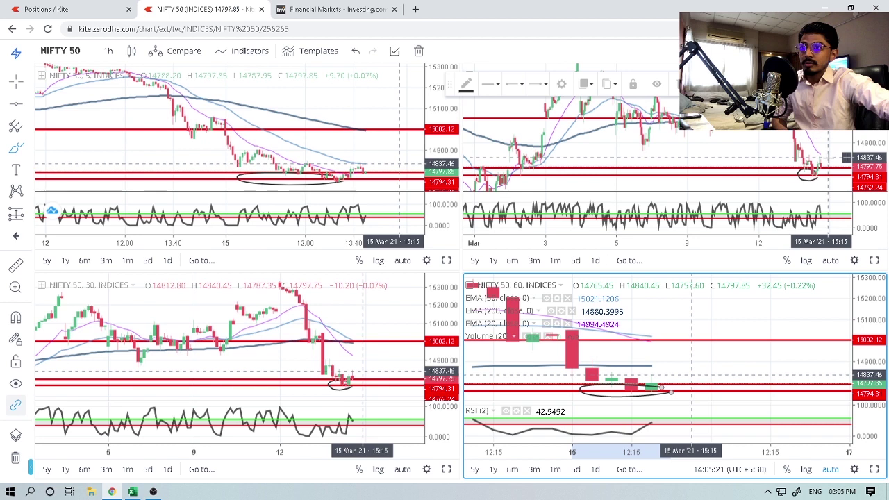
Step: Switch back to Excel and examine the 15000 call strike and 14800 put strike rows on the OI sheet
{"action": "key", "text": "alt+Tab"}
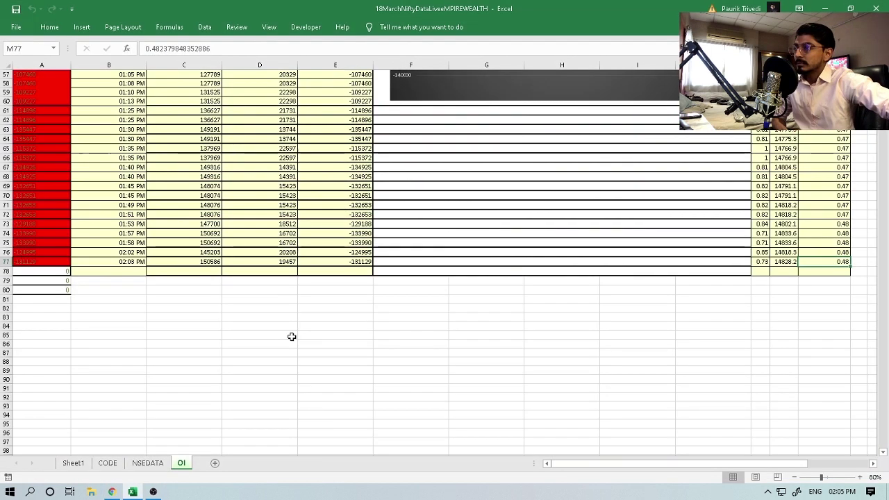
{"action": "scroll", "coordinate": [292, 337], "scroll_direction": "up", "scroll_amount": 18}
{"action": "scroll", "coordinate": [108, 156], "scroll_direction": "up", "scroll_amount": 1}
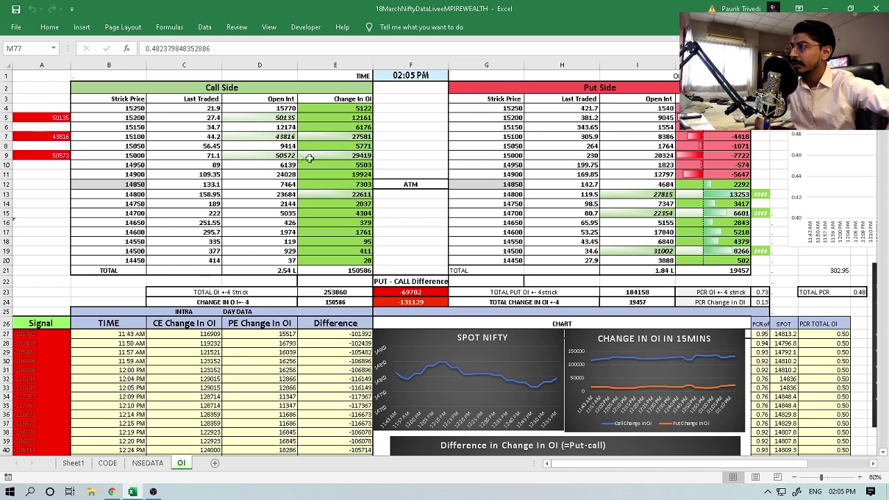
{"action": "left_click_drag", "start_coordinate": [50, 158], "coordinate": [353, 154]}
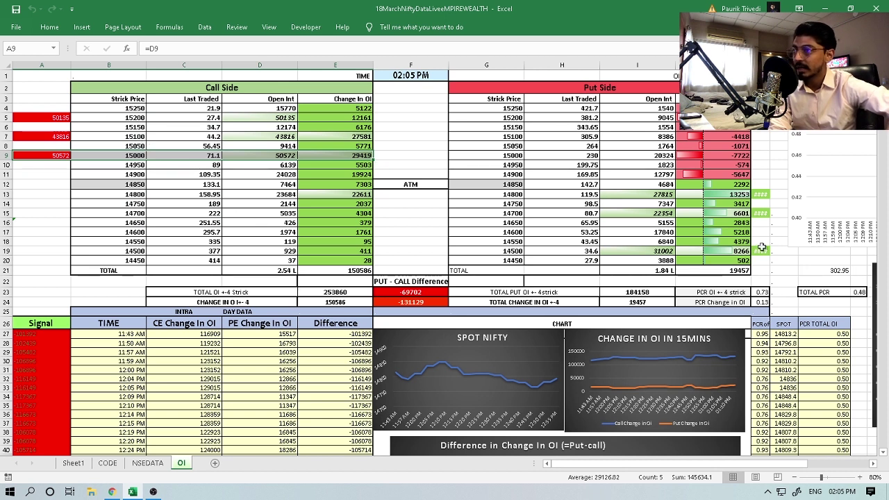
{"action": "left_click_drag", "start_coordinate": [768, 197], "coordinate": [410, 196]}
Step: Compare the flagged open interest cells in A5:A9 and K13:K19, then examine the Change in OI of the 14800 put
{"action": "left_click_drag", "start_coordinate": [28, 117], "coordinate": [41, 159]}
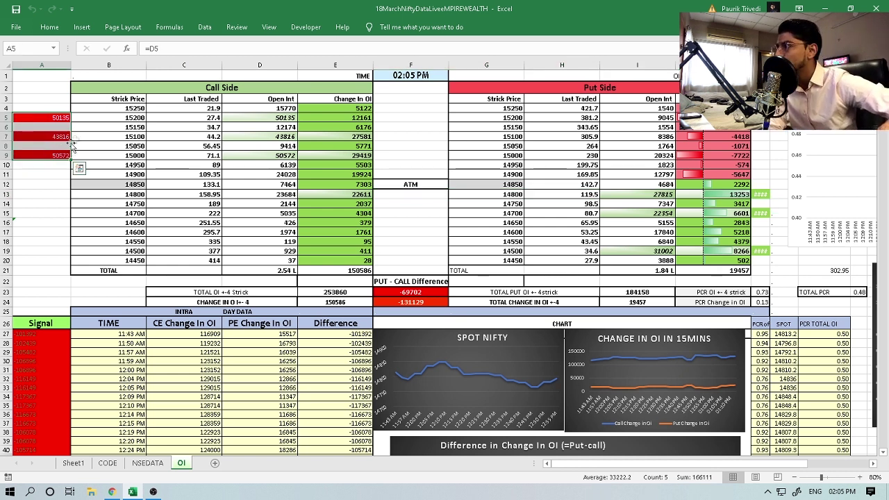
{"action": "left_click_drag", "start_coordinate": [769, 194], "coordinate": [768, 248]}
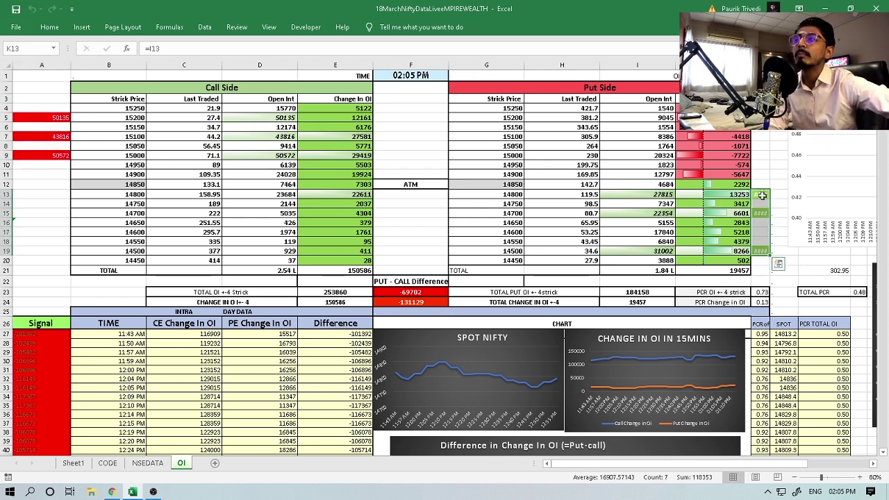
{"action": "left_click_drag", "start_coordinate": [762, 194], "coordinate": [455, 194]}
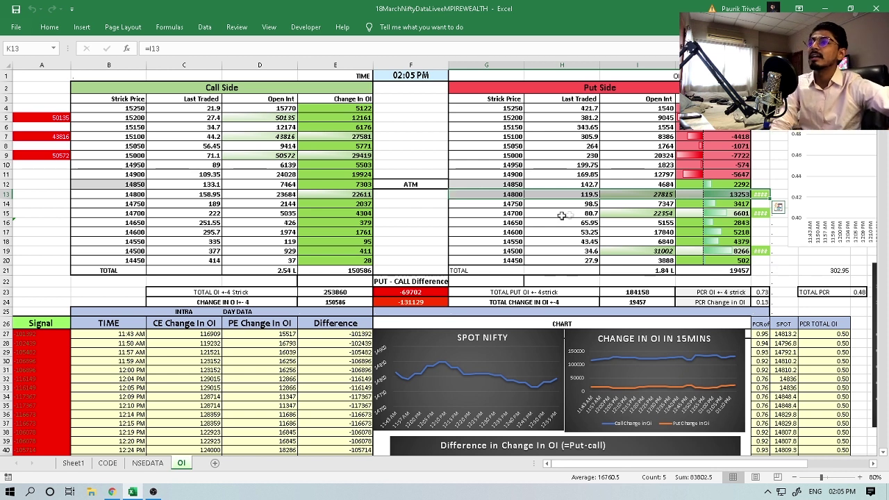
{"action": "left_click", "coordinate": [736, 193]}
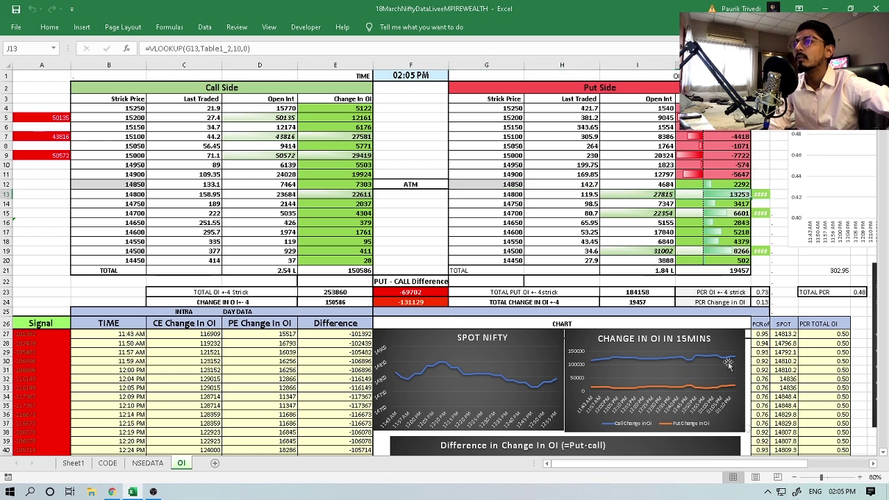
{"action": "left_click", "coordinate": [770, 176]}
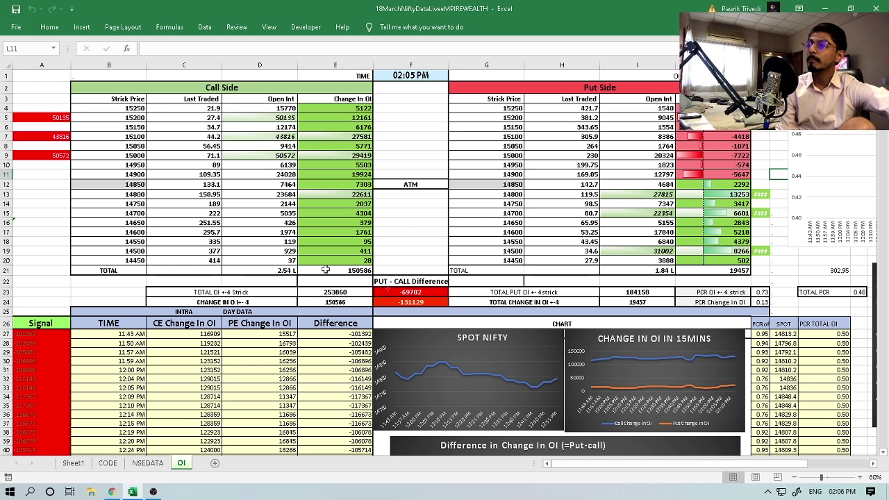
Step: Examine the call open interest in D4:D20 and compare the row 21 totals in D21, I21 and E21
{"action": "left_click_drag", "start_coordinate": [255, 108], "coordinate": [259, 265]}
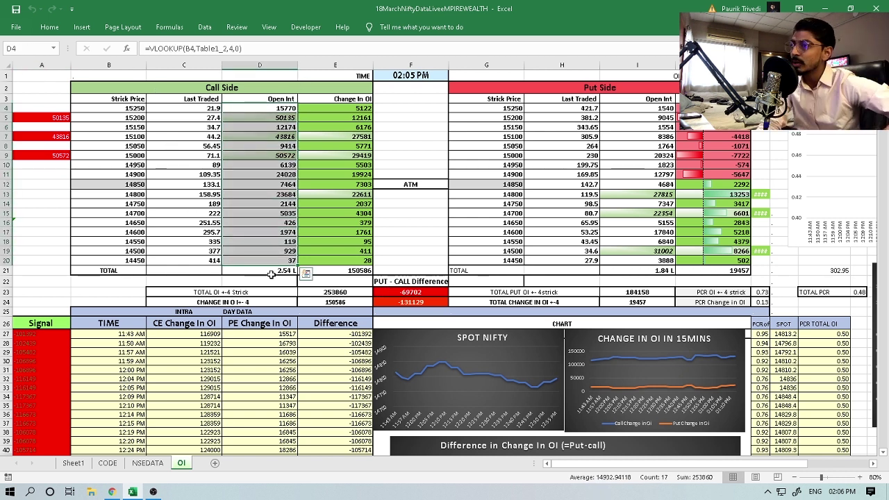
{"action": "left_click", "coordinate": [270, 272]}
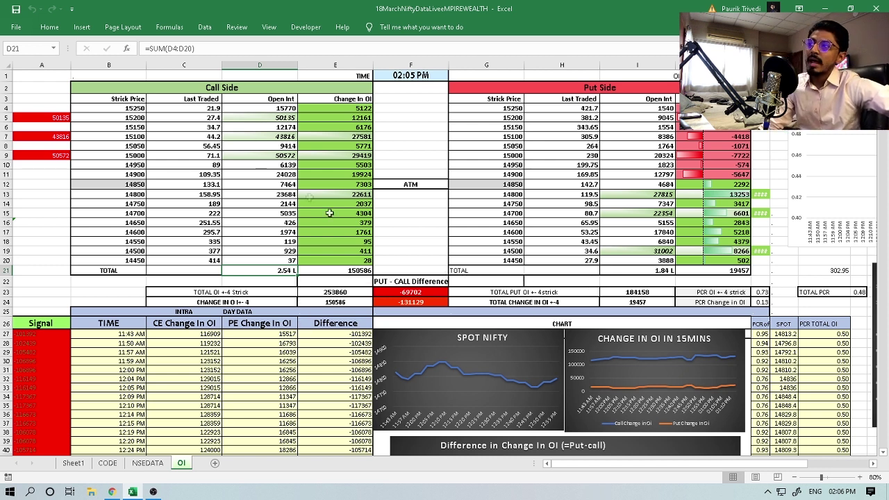
{"action": "left_click", "coordinate": [667, 272]}
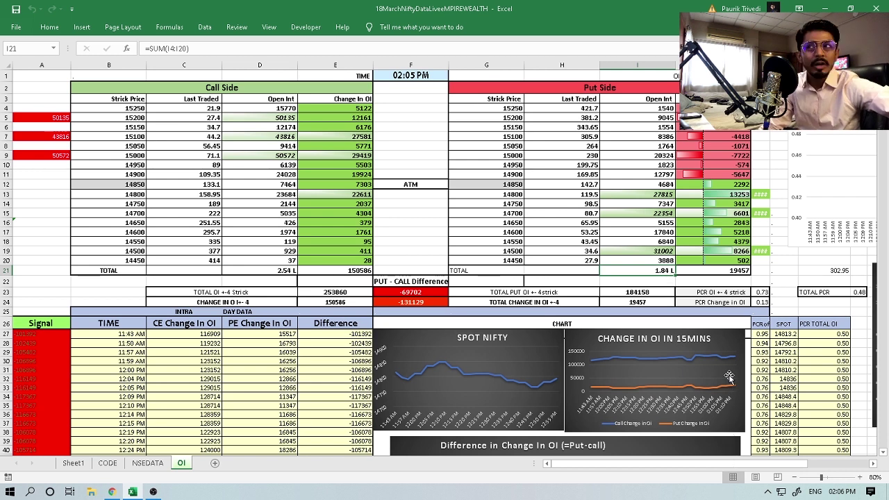
{"action": "mouse_move", "coordinate": [653, 357]}
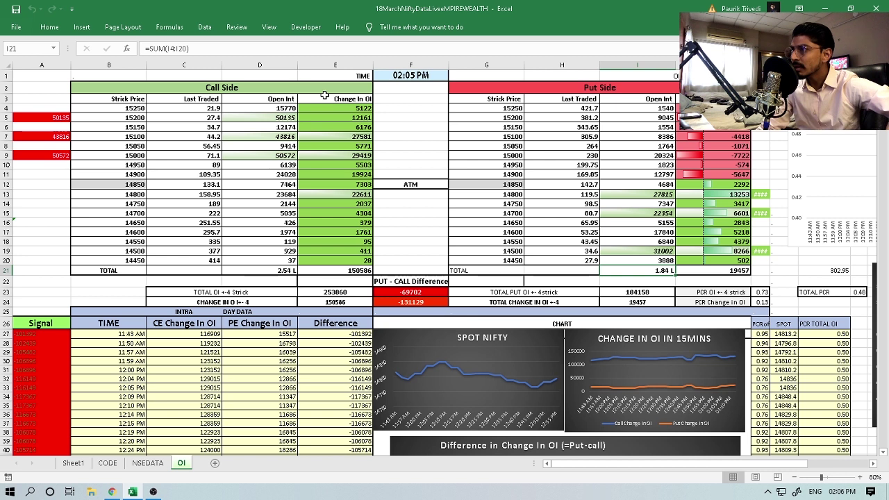
{"action": "left_click", "coordinate": [361, 271]}
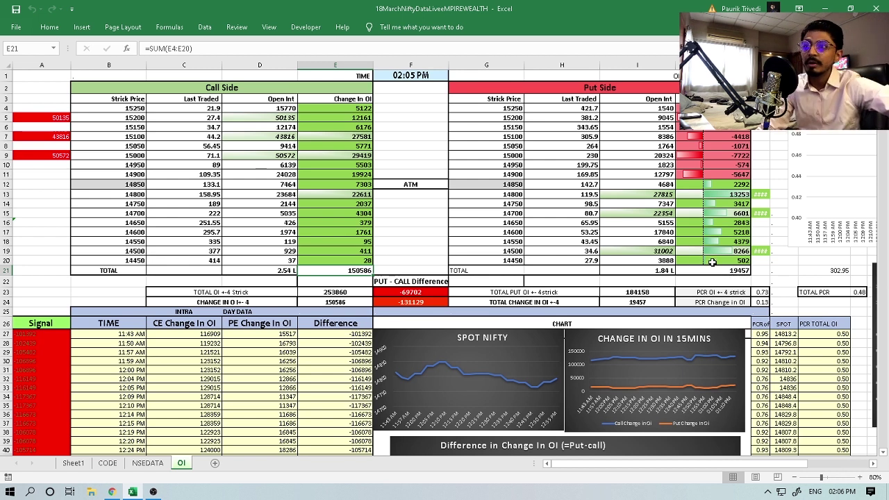
{"action": "left_click", "coordinate": [264, 270]}
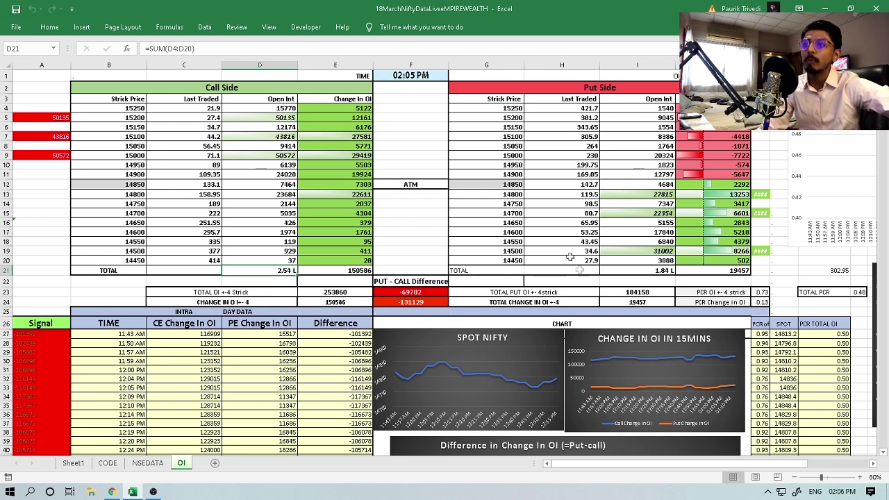
Step: Inspect the formulas behind the TOTAL OI +-4 strike values for calls in E23 and puts in I23, leaving both unedited
{"action": "scroll", "coordinate": [258, 299], "scroll_direction": "down", "scroll_amount": 4}
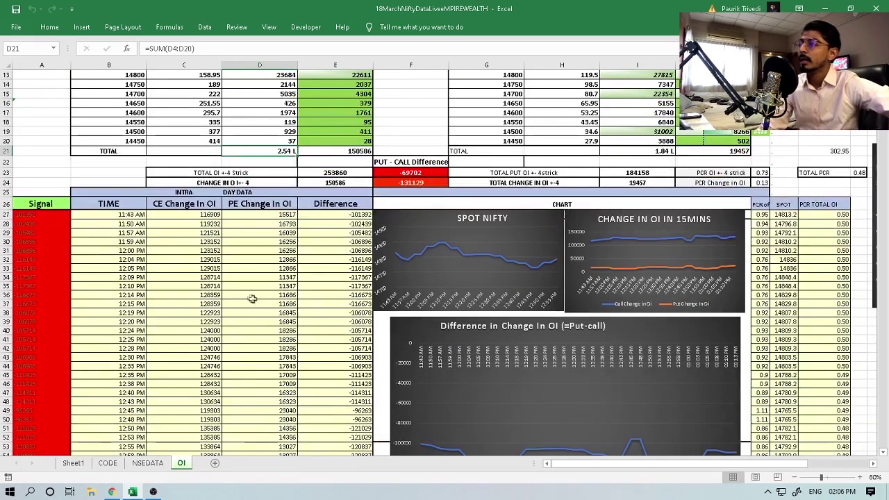
{"action": "scroll", "coordinate": [434, 286], "scroll_direction": "up", "scroll_amount": 4}
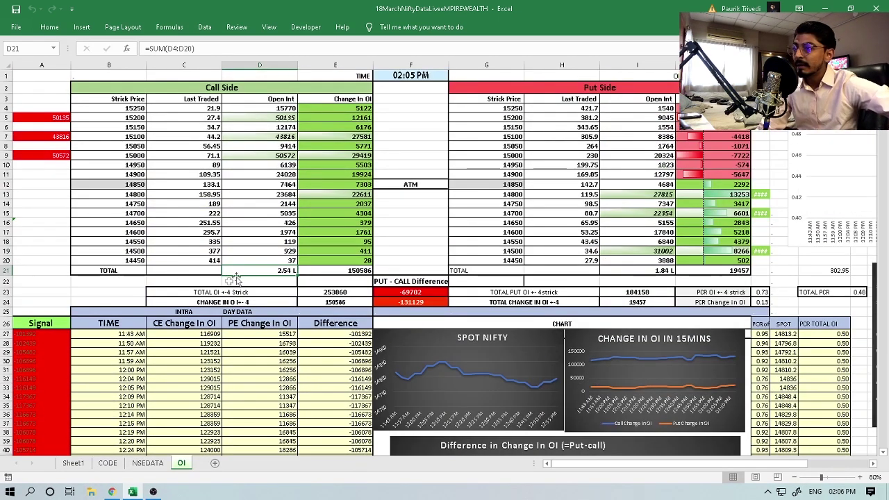
{"action": "left_click", "coordinate": [197, 292]}
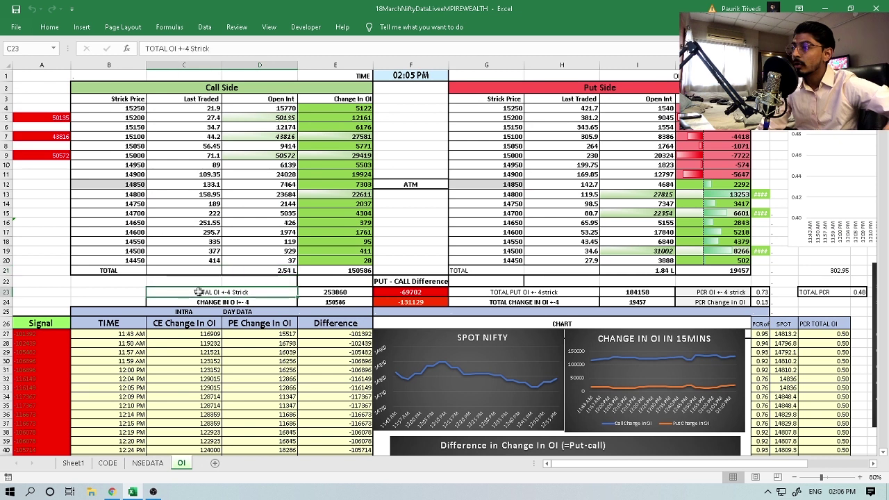
{"action": "double_click", "coordinate": [320, 291]}
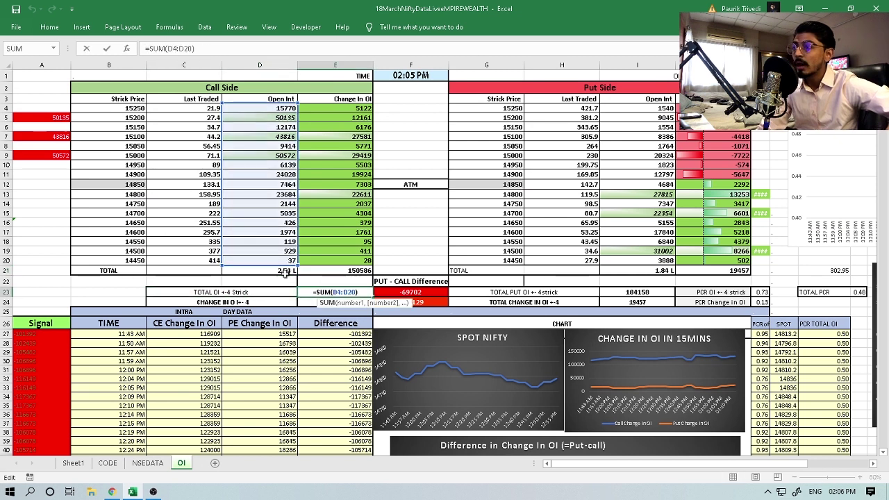
{"action": "left_click", "coordinate": [415, 233]}
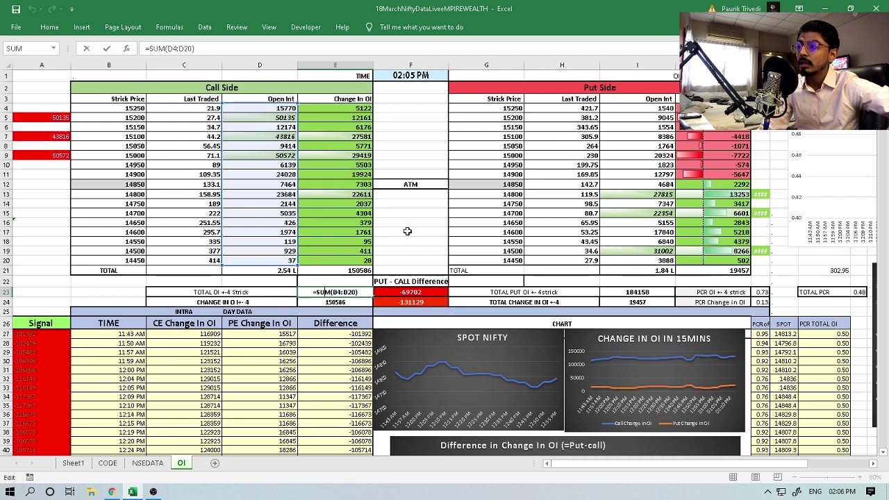
{"action": "left_click", "coordinate": [626, 291]}
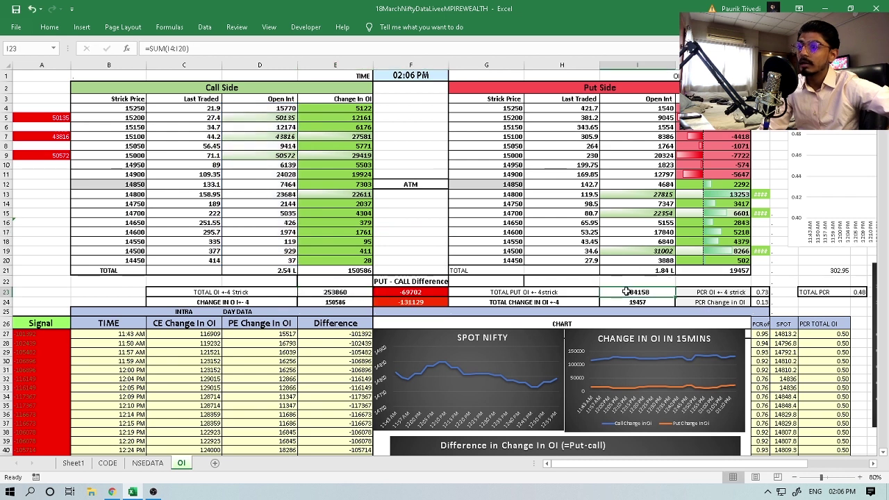
{"action": "double_click", "coordinate": [646, 292]}
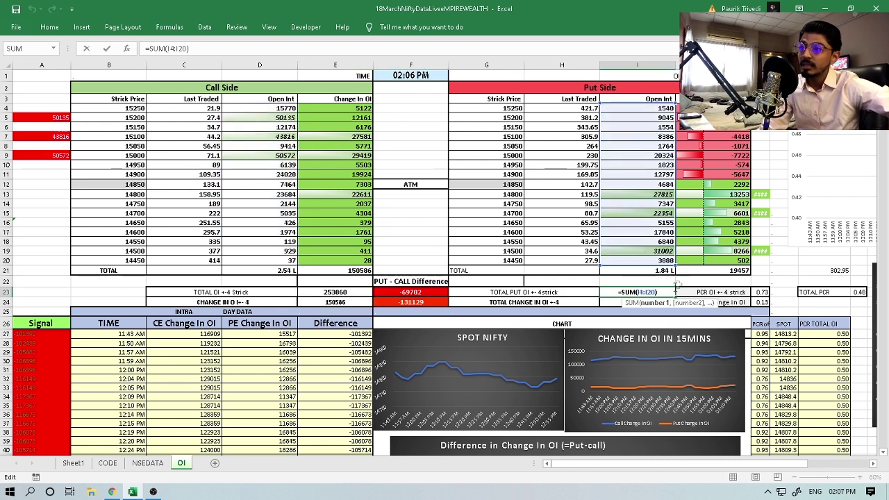
{"action": "left_click", "coordinate": [692, 285]}
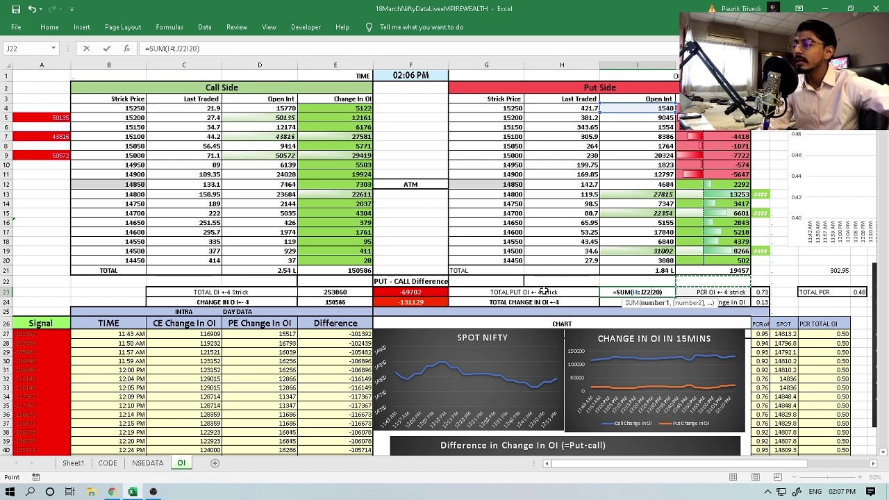
{"action": "key", "text": "Escape"}
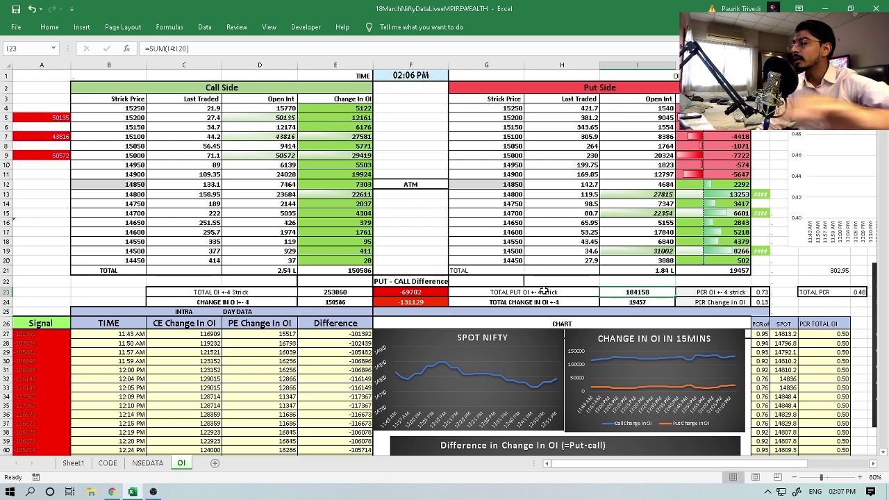
Step: Inspect the call CHANGE IN OI formula in E24 and examine the PUT - CALL Difference cells F23:F24
{"action": "double_click", "coordinate": [327, 303]}
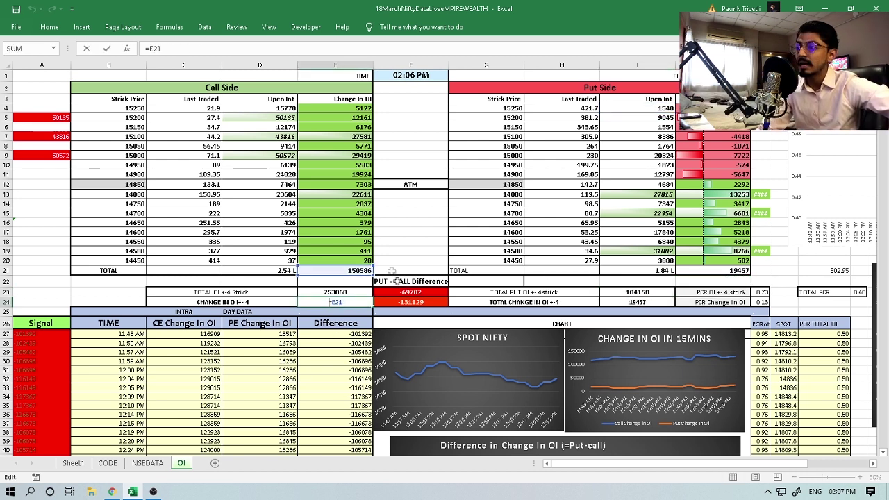
{"action": "left_click", "coordinate": [411, 242]}
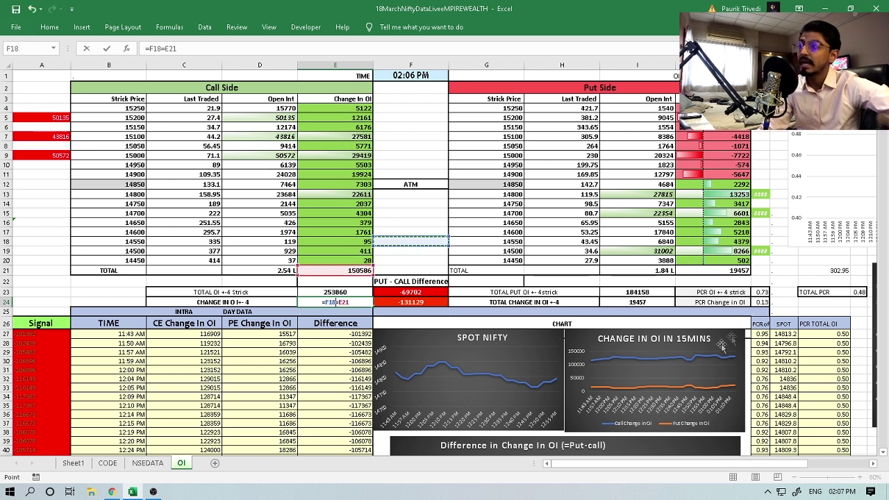
{"action": "key", "text": "Escape"}
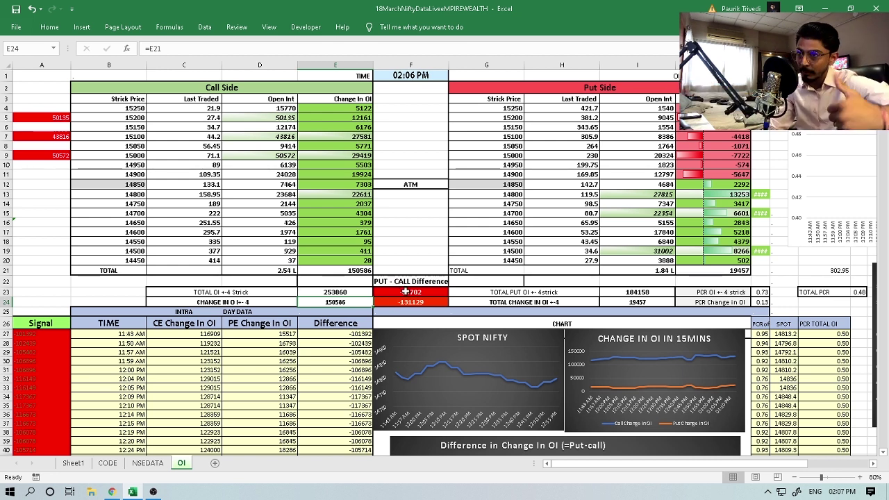
{"action": "left_click_drag", "start_coordinate": [434, 293], "coordinate": [435, 303]}
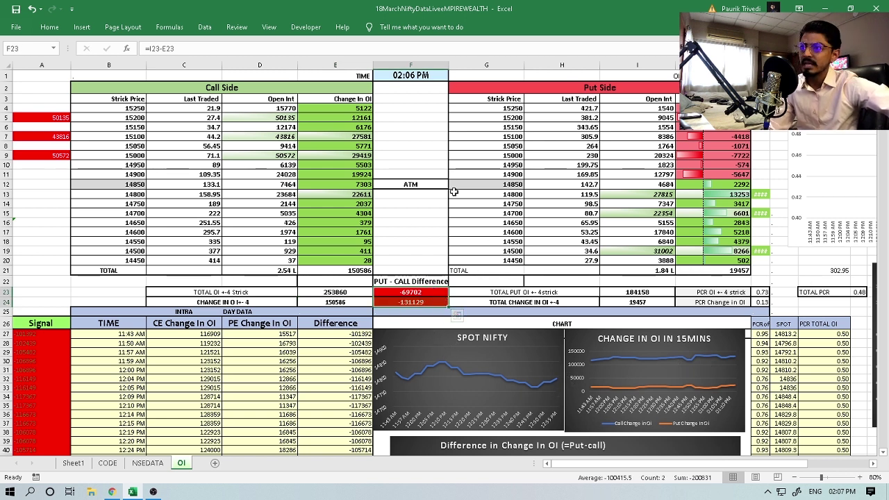
Step: Examine the strikes in rows 8 to 12 and compare call and put open interest and its change for the 14800 strike
{"action": "left_click_drag", "start_coordinate": [104, 146], "coordinate": [651, 179]}
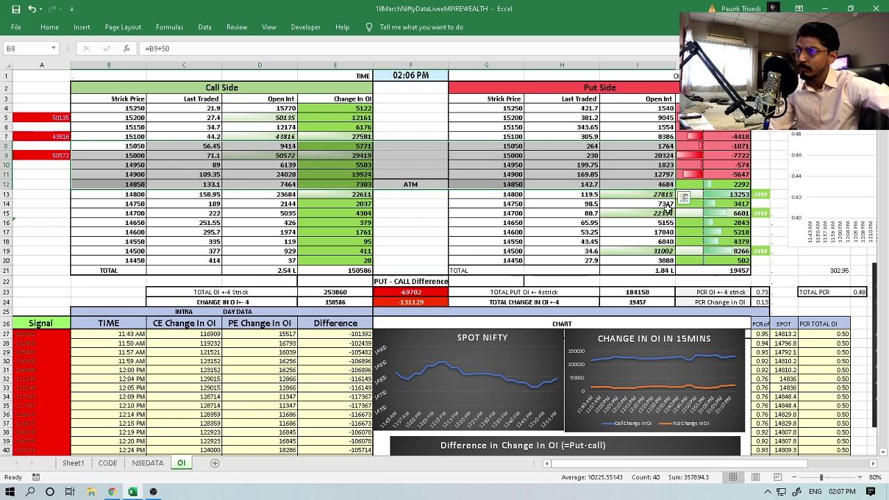
{"action": "left_click_drag", "start_coordinate": [624, 194], "coordinate": [490, 199]}
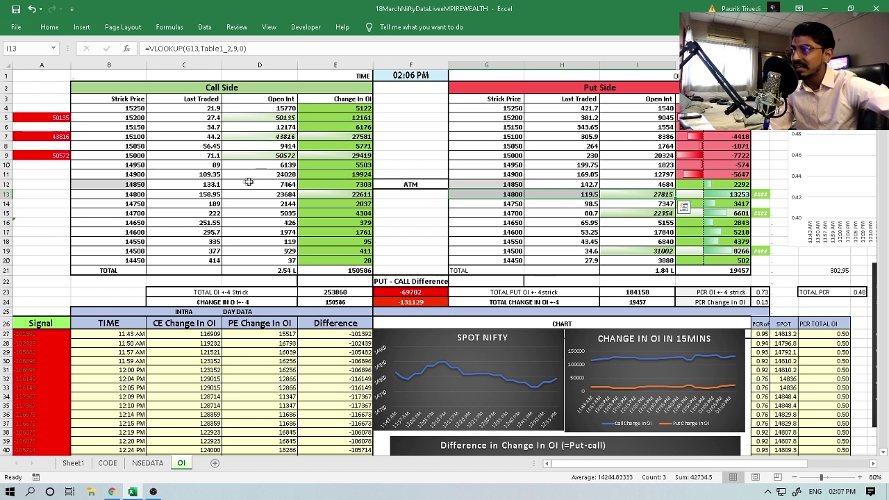
{"action": "left_click_drag", "start_coordinate": [137, 195], "coordinate": [248, 195]}
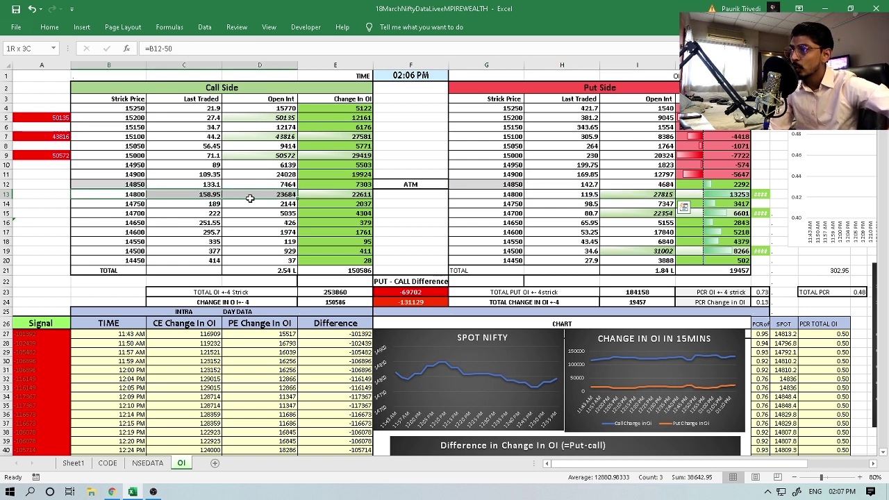
{"action": "left_click", "coordinate": [353, 196]}
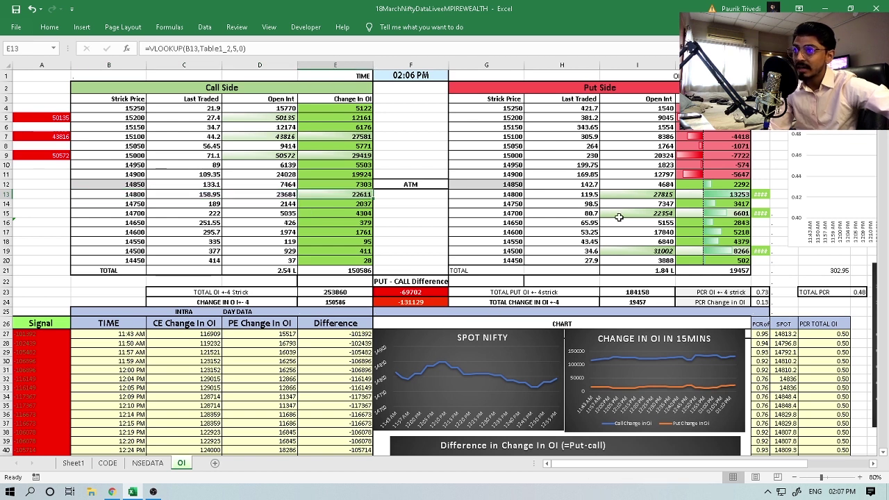
{"action": "left_click_drag", "start_coordinate": [490, 197], "coordinate": [715, 198]}
{"action": "left_click", "coordinate": [724, 195]}
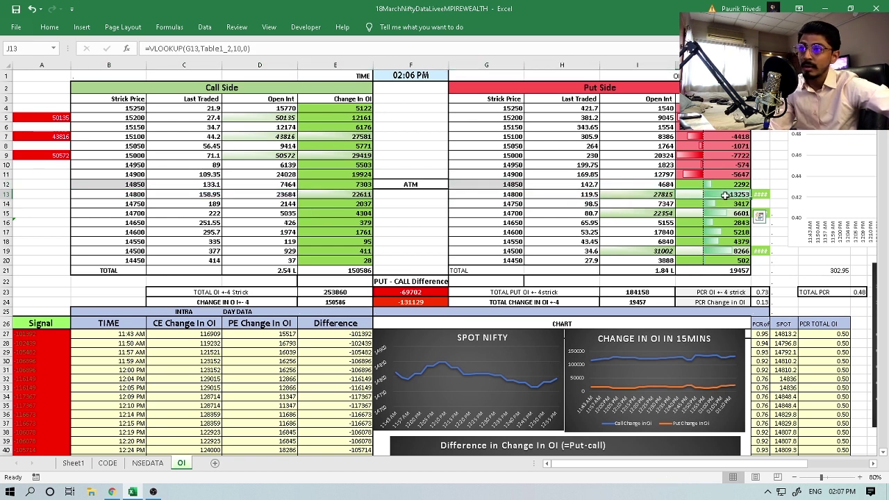
{"action": "left_click", "coordinate": [651, 195]}
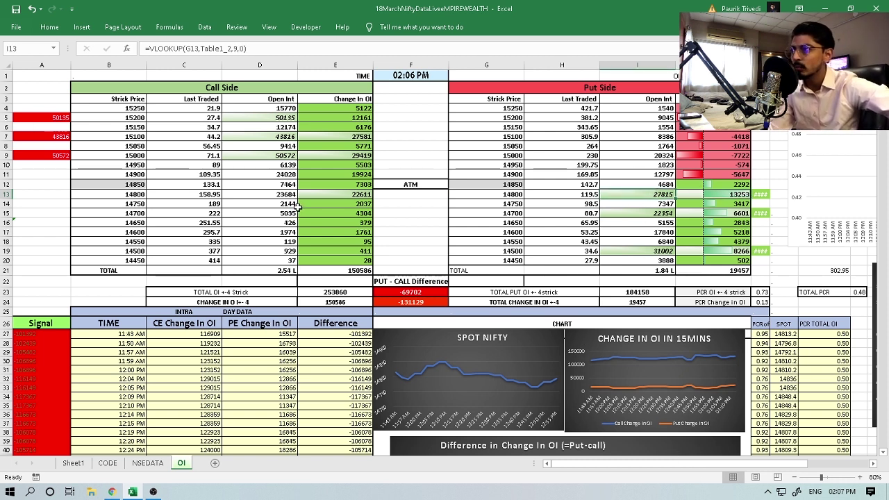
{"action": "left_click", "coordinate": [259, 195]}
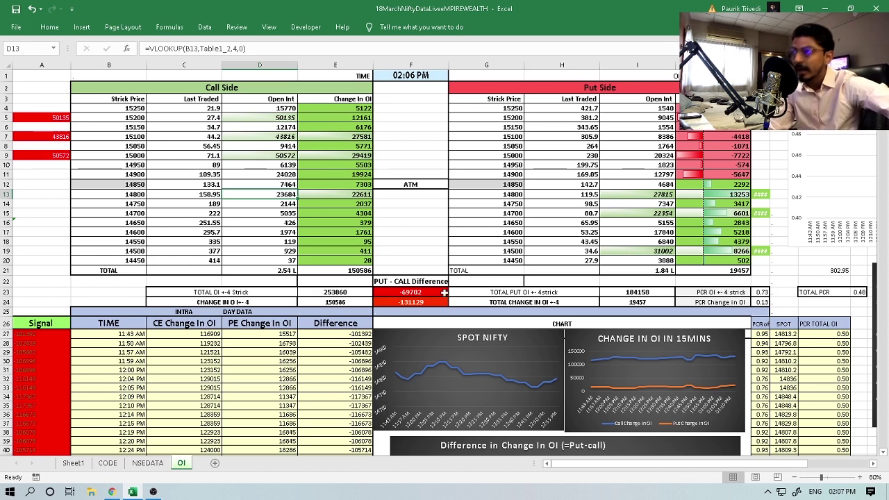
Step: Select the option chain block above the intraday table and examine the first Signal and TIME entries in row 27
{"action": "left_click_drag", "start_coordinate": [48, 300], "coordinate": [760, 75]}
{"action": "scroll", "coordinate": [702, 225], "scroll_direction": "down", "scroll_amount": 6}
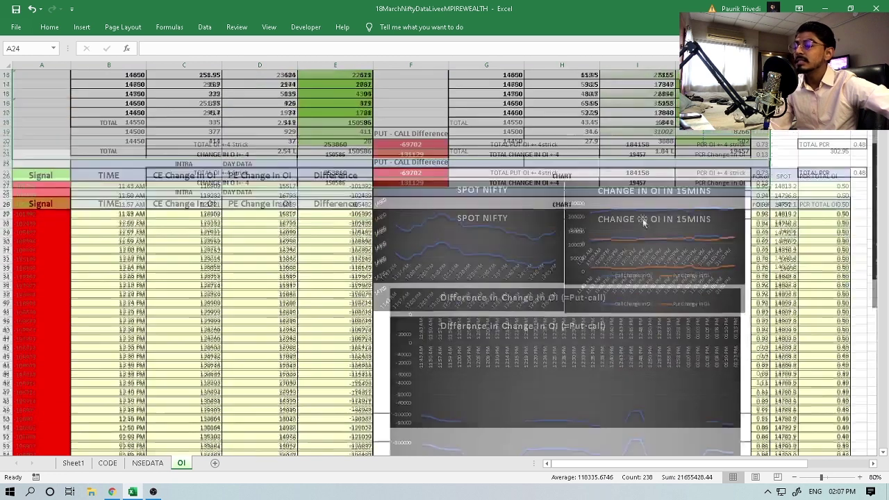
{"action": "left_click", "coordinate": [40, 162]}
{"action": "left_click", "coordinate": [111, 158]}
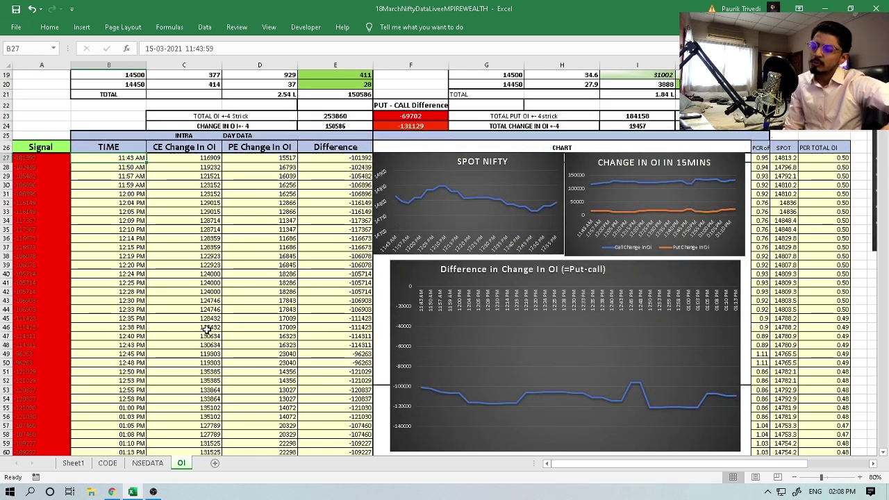
Step: Jump to the end of the intraday log, examine its latest entries, and return to the top of the OI sheet
{"action": "scroll", "coordinate": [160, 259], "scroll_direction": "up", "scroll_amount": 6}
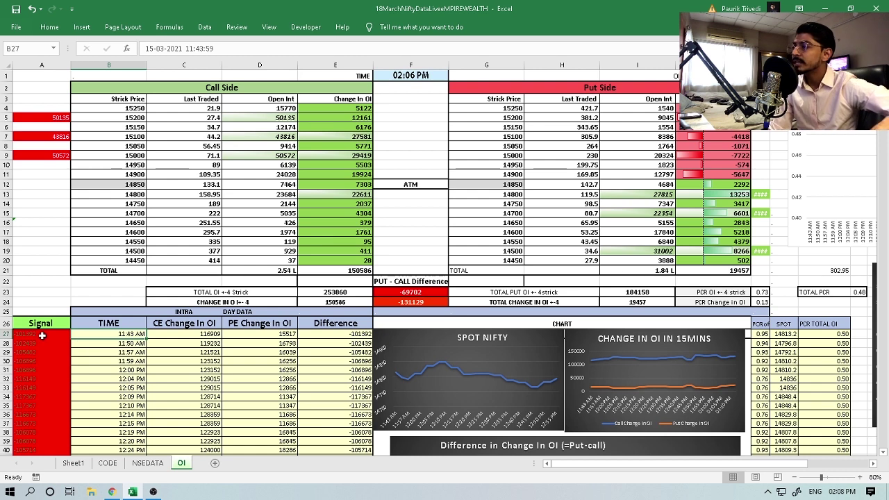
{"action": "key", "text": "ctrl+End"}
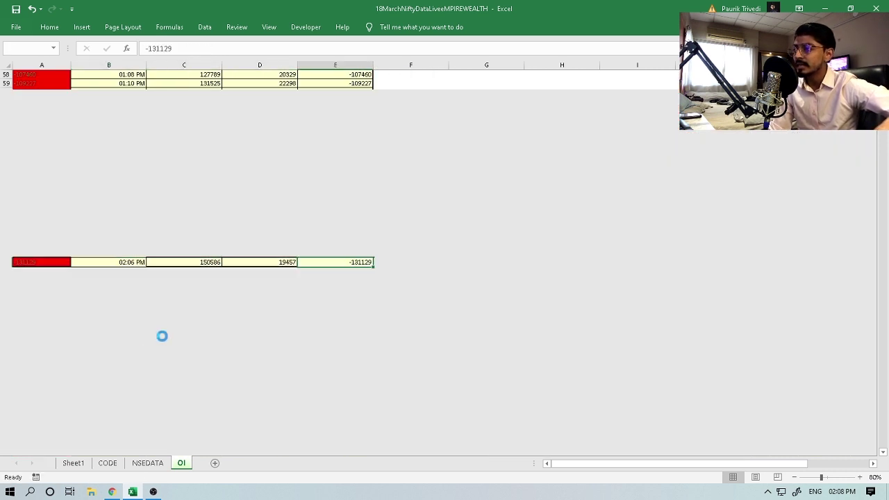
{"action": "scroll", "coordinate": [161, 335], "scroll_direction": "up", "scroll_amount": 6}
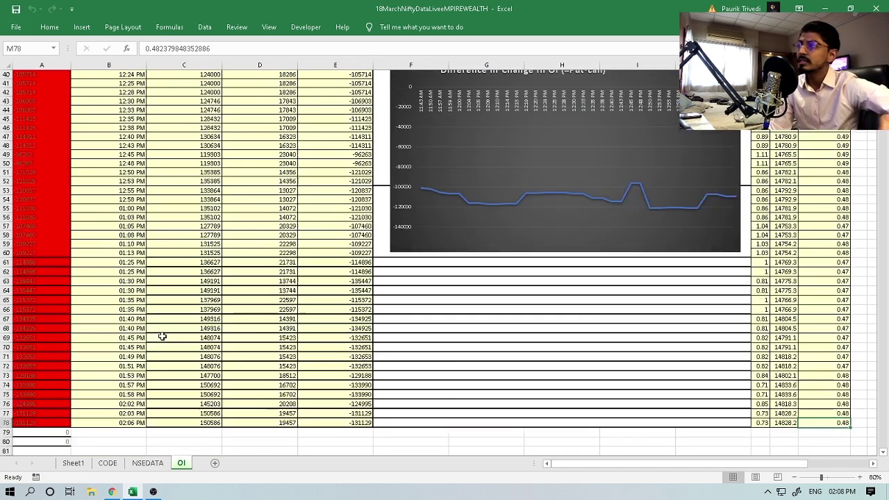
{"action": "scroll", "coordinate": [183, 351], "scroll_direction": "down", "scroll_amount": 5}
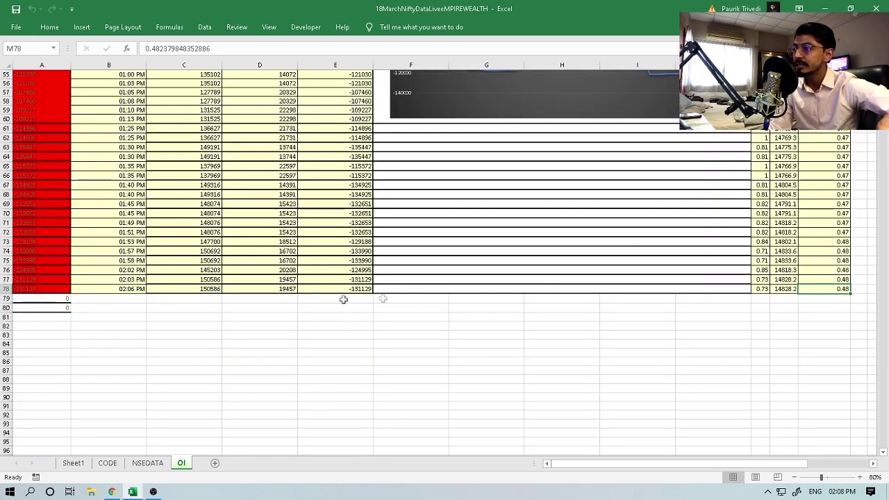
{"action": "scroll", "coordinate": [630, 353], "scroll_direction": "up", "scroll_amount": 10}
{"action": "scroll", "coordinate": [631, 353], "scroll_direction": "up", "scroll_amount": 8}
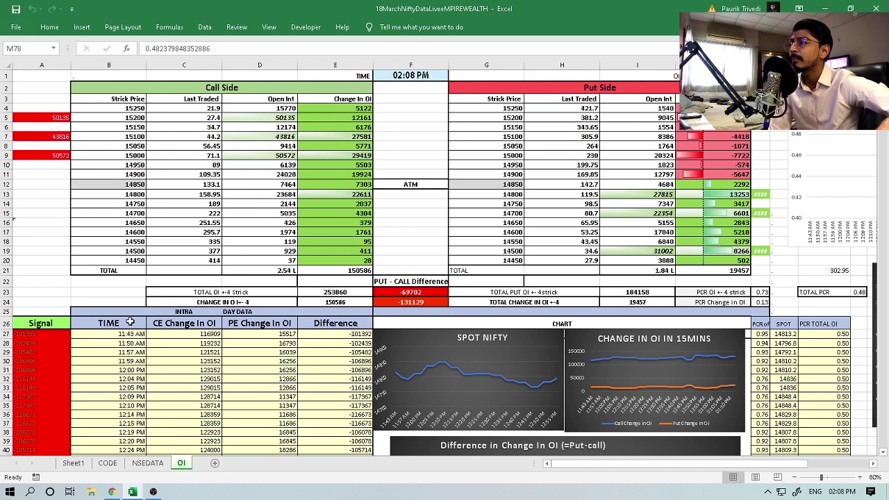
Step: Examine the first intraday CE Change In OI, PE Change In OI and Difference values in C27:E27
{"action": "left_click", "coordinate": [196, 334]}
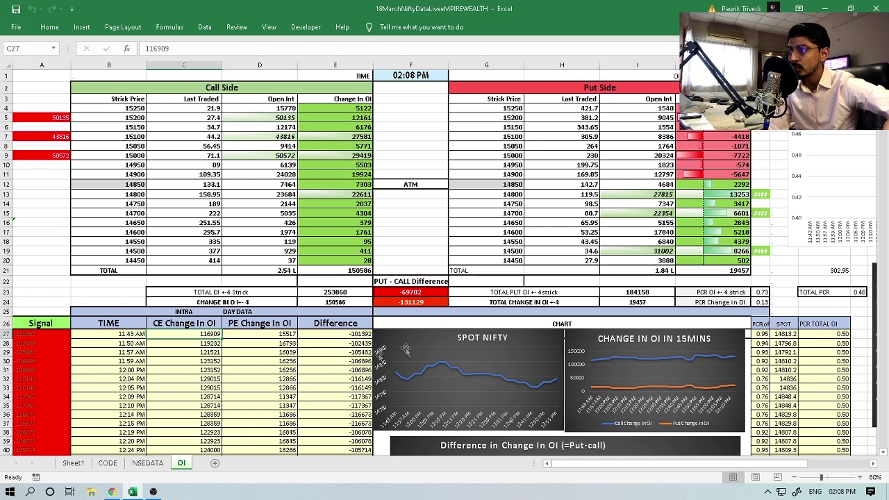
{"action": "left_click", "coordinate": [262, 333]}
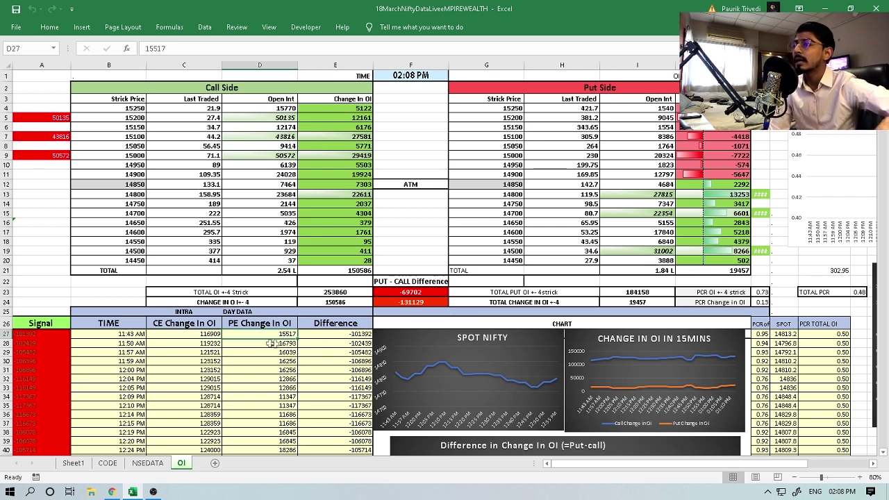
{"action": "key", "text": "Right"}
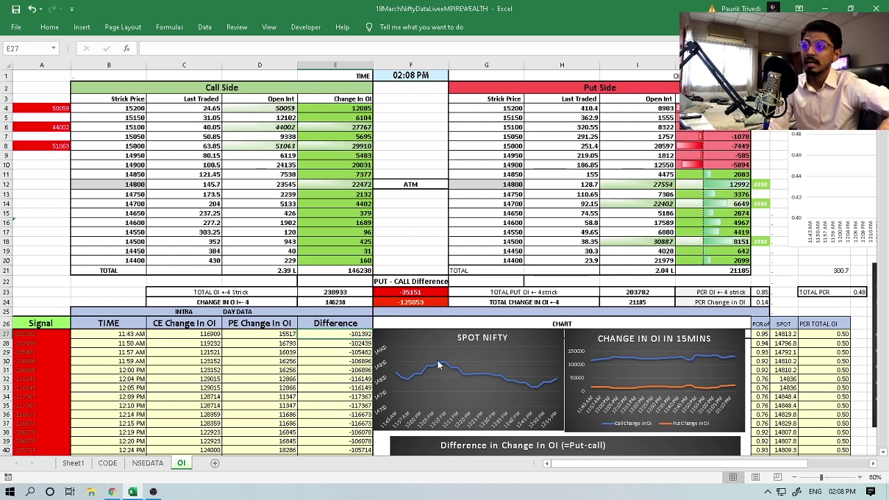
Step: Examine the PCR of +-4 Strick, SPOT and PCR TOTAL OI columns of the intraday table down to the latest entries
{"action": "scroll", "coordinate": [782, 268], "scroll_direction": "down", "scroll_amount": 3}
{"action": "left_click_drag", "start_coordinate": [761, 244], "coordinate": [761, 306]}
{"action": "left_click", "coordinate": [761, 233]}
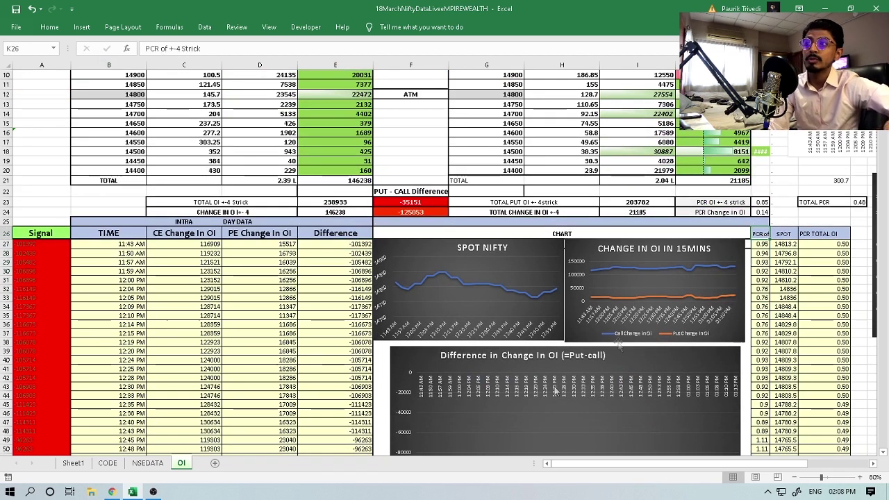
{"action": "left_click", "coordinate": [791, 247]}
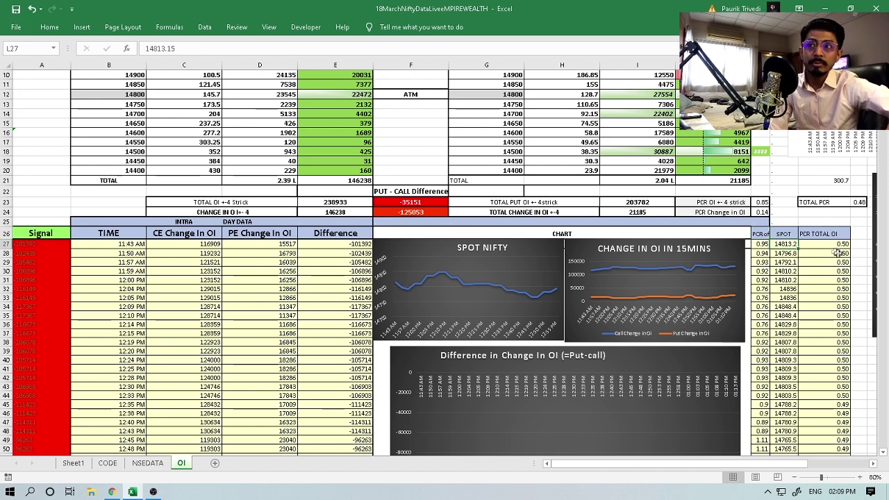
{"action": "left_click", "coordinate": [828, 233]}
{"action": "left_click", "coordinate": [837, 253]}
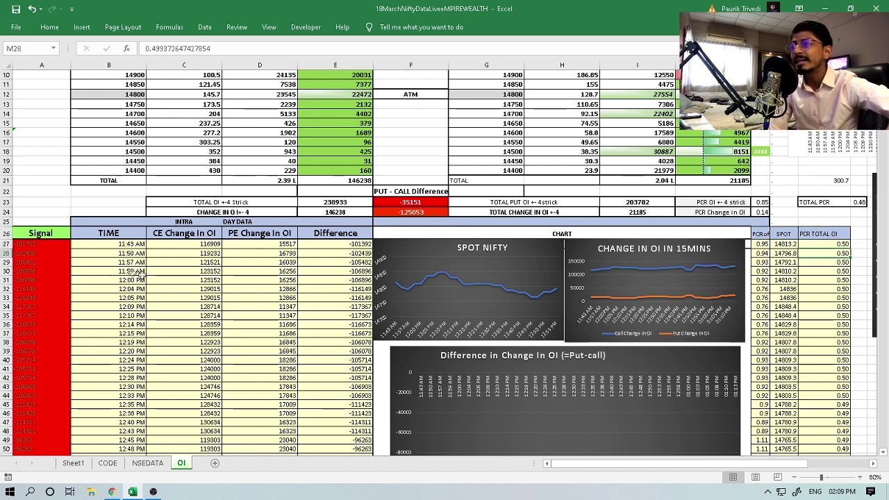
{"action": "scroll", "coordinate": [122, 254], "scroll_direction": "down", "scroll_amount": 9}
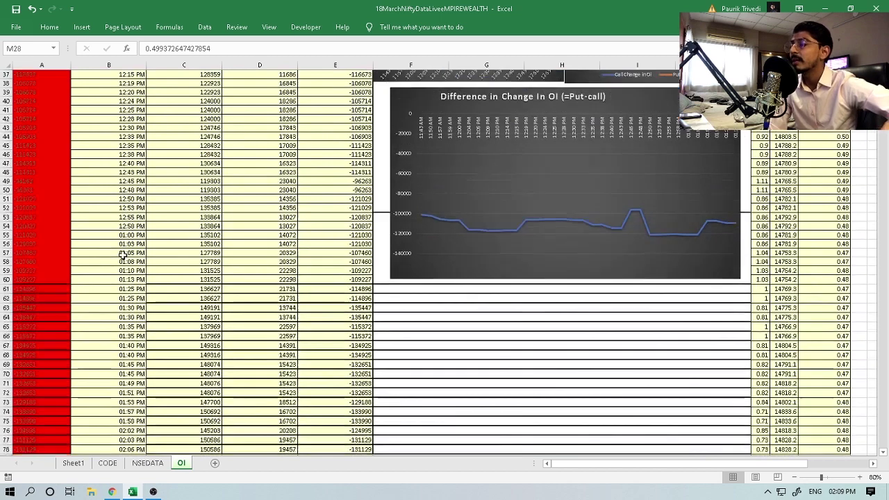
{"action": "scroll", "coordinate": [122, 255], "scroll_direction": "up", "scroll_amount": 12}
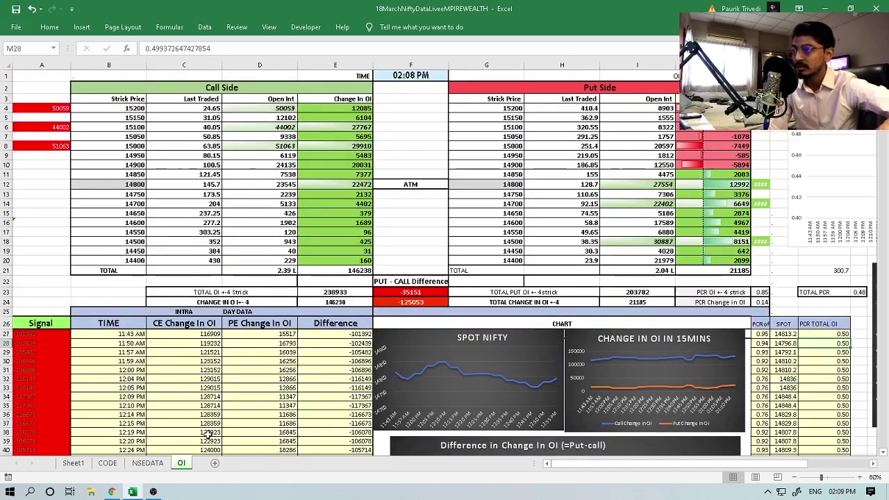
Step: Examine the SPOT NIFTY chart below the option chain, following its line from the first to the latest time entries
{"action": "scroll", "coordinate": [208, 409], "scroll_direction": "down", "scroll_amount": 3}
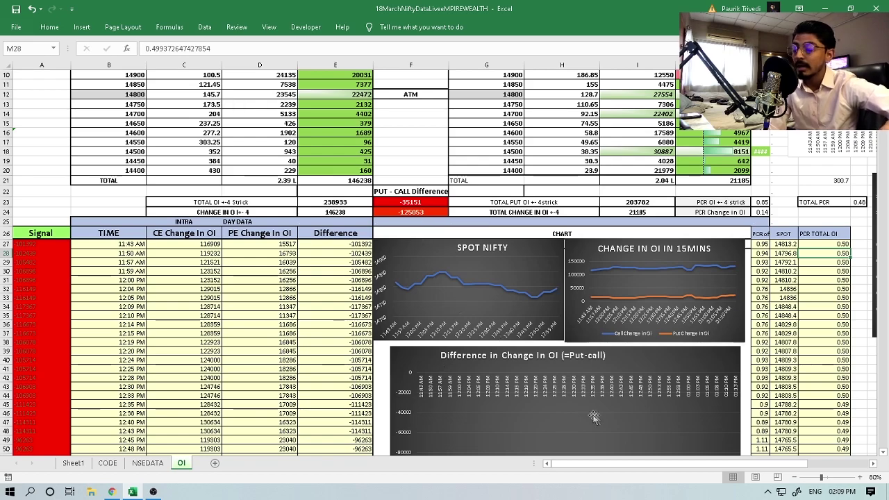
{"action": "scroll", "coordinate": [477, 308], "scroll_direction": "down", "scroll_amount": 6}
{"action": "scroll", "coordinate": [478, 312], "scroll_direction": "up", "scroll_amount": 6}
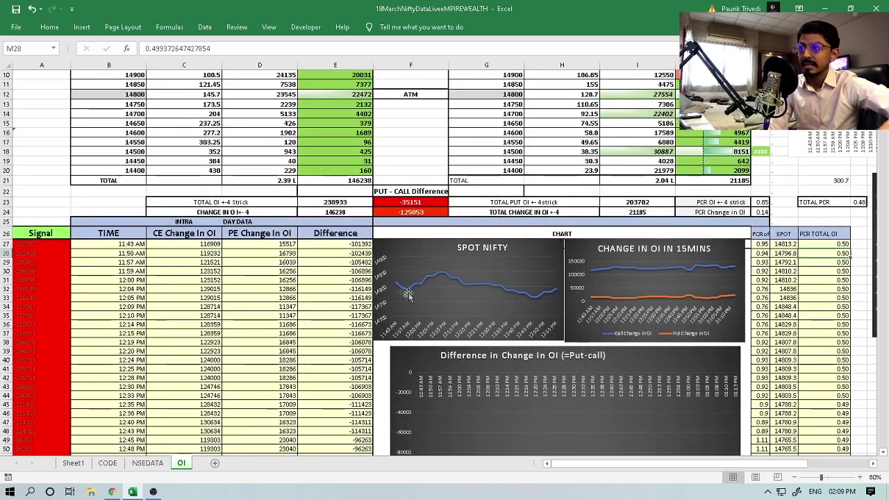
{"action": "left_click", "coordinate": [398, 281]}
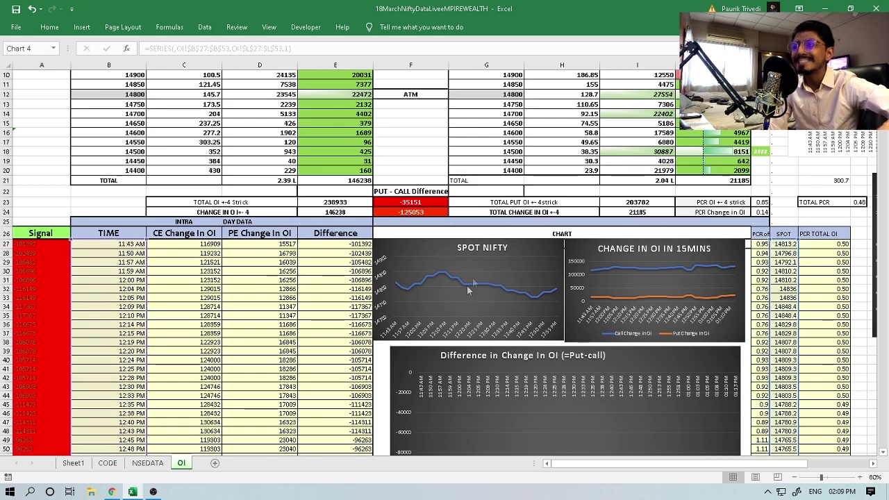
{"action": "left_click", "coordinate": [541, 295]}
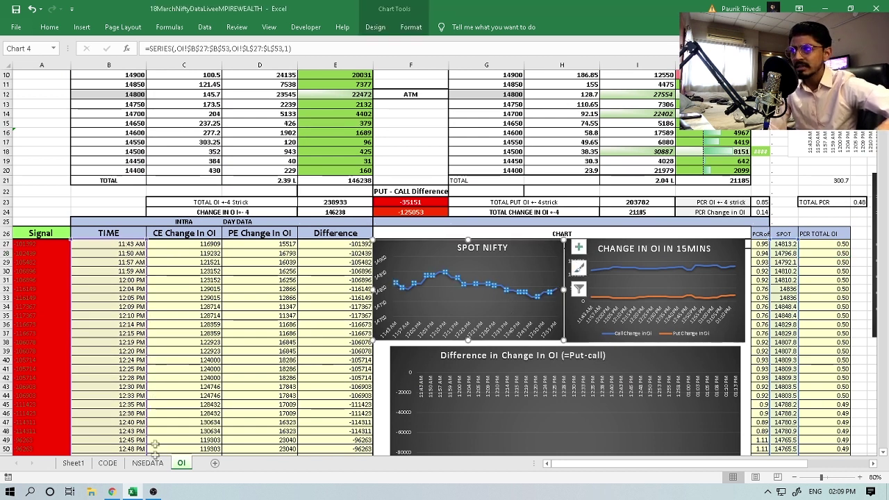
{"action": "left_click", "coordinate": [469, 278]}
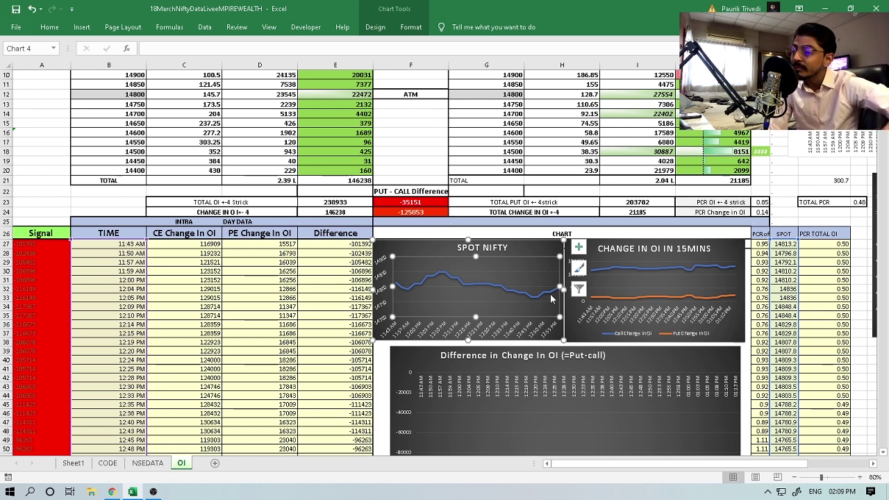
{"action": "mouse_move", "coordinate": [550, 297]}
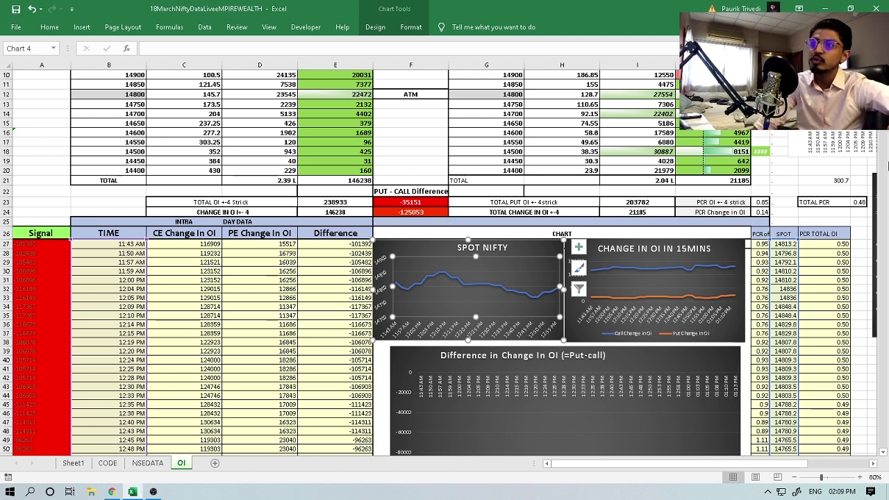
Step: Examine the CHANGE IN OI IN 15MINS chart alongside the CE and PE Change In OI columns it plots
{"action": "left_click", "coordinate": [631, 293]}
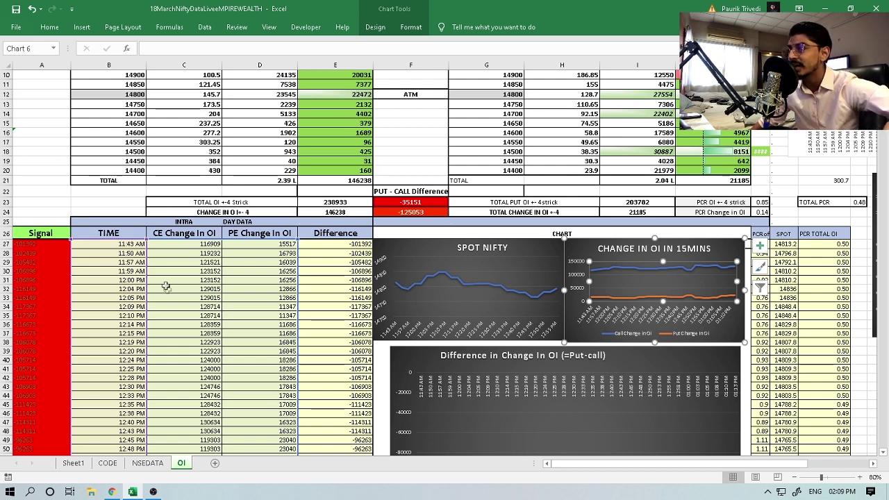
{"action": "scroll", "coordinate": [166, 286], "scroll_direction": "down", "scroll_amount": 13}
{"action": "scroll", "coordinate": [446, 350], "scroll_direction": "up", "scroll_amount": 11}
{"action": "scroll", "coordinate": [512, 341], "scroll_direction": "down", "scroll_amount": 3}
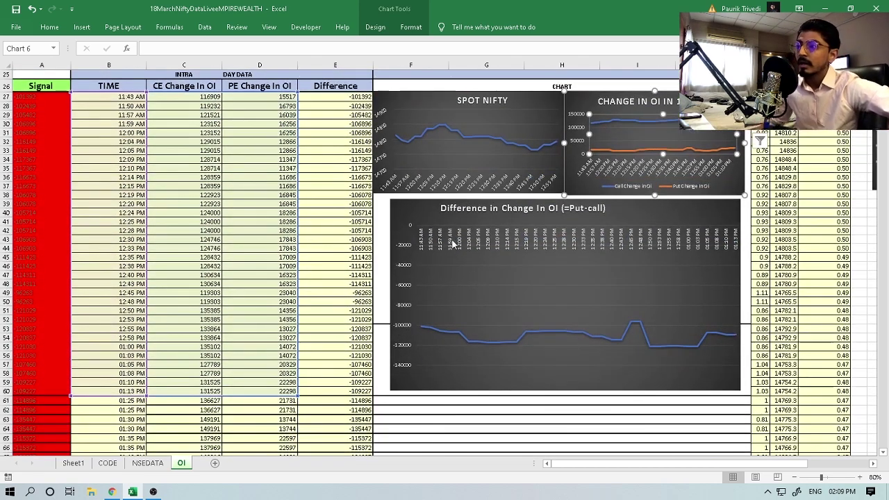
{"action": "left_click", "coordinate": [165, 194]}
Step: Examine the Difference in Change In OI (=Put-call) chart and the latest log rows, and return to the start of the sheet
{"action": "left_click", "coordinate": [533, 328]}
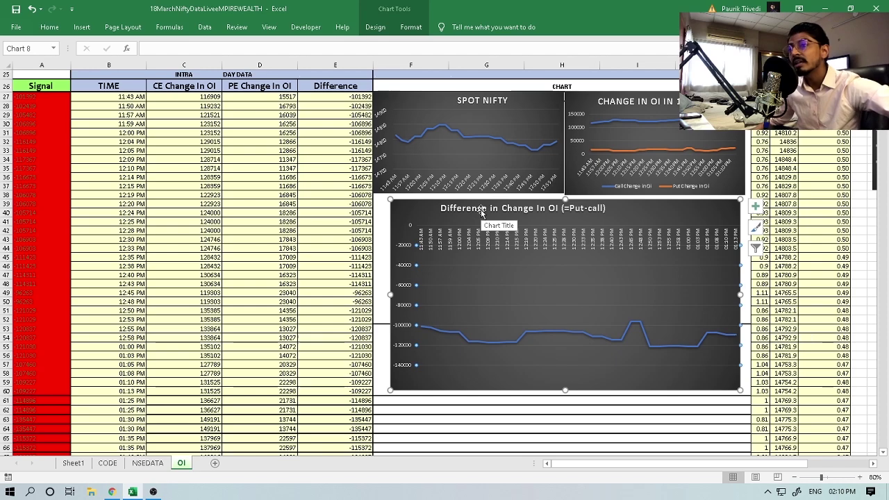
{"action": "scroll", "coordinate": [572, 297], "scroll_direction": "down", "scroll_amount": 4}
{"action": "scroll", "coordinate": [587, 296], "scroll_direction": "down", "scroll_amount": 4}
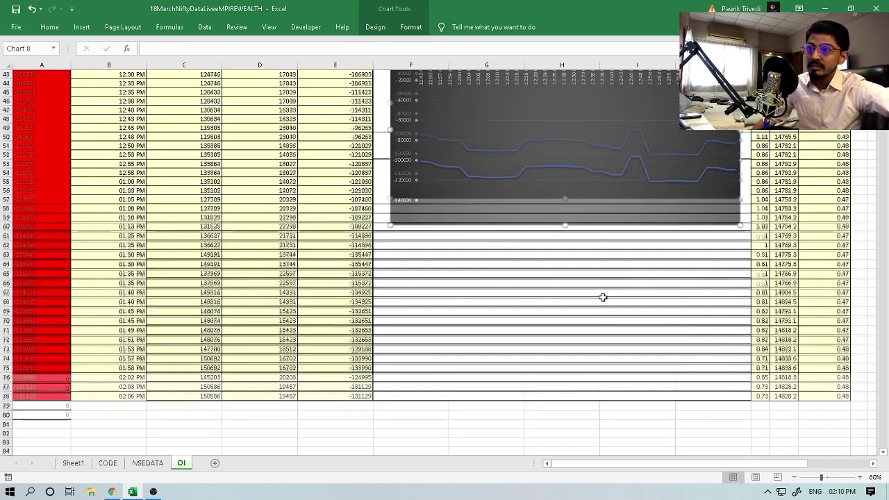
{"action": "scroll", "coordinate": [764, 375], "scroll_direction": "up", "scroll_amount": 8}
{"action": "scroll", "coordinate": [772, 364], "scroll_direction": "up", "scroll_amount": 6}
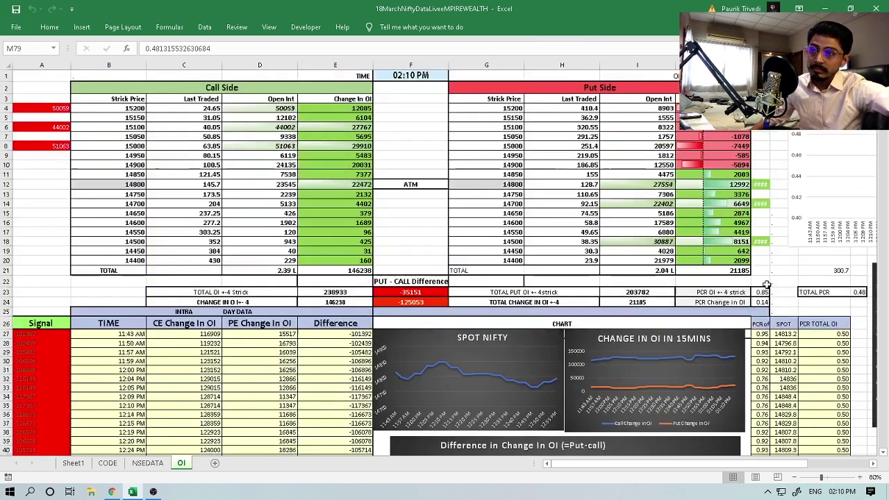
Step: Inspect the PCR OI +- 4 strick formula in K23 and the PCR Change in OI value in K24
{"action": "left_click", "coordinate": [761, 293]}
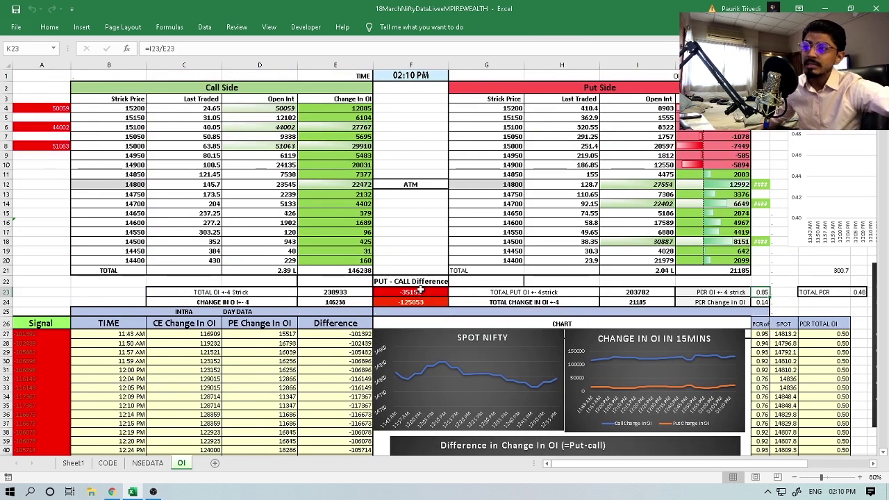
{"action": "left_click", "coordinate": [732, 293]}
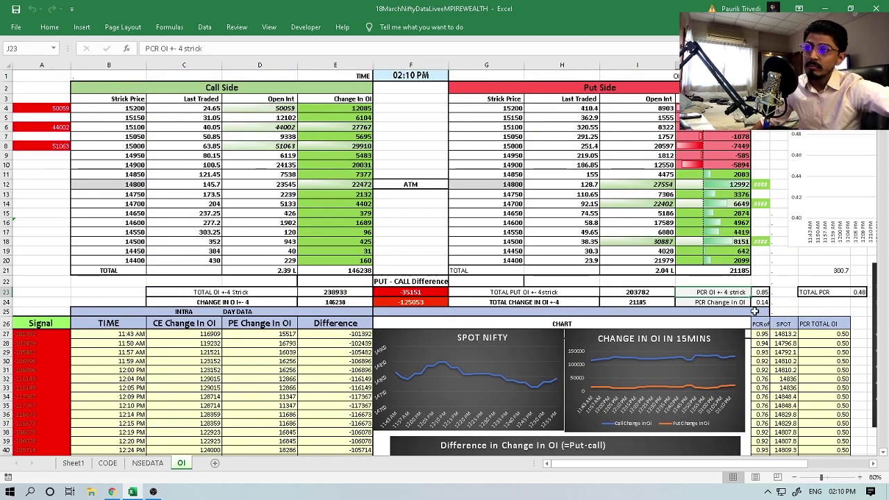
{"action": "left_click", "coordinate": [761, 302]}
Step: Trace the TOTAL PCR value to its source formula in G99 of the NSEDATA sheet and return to the OI sheet
{"action": "left_click", "coordinate": [829, 293]}
{"action": "key", "text": "Right"}
{"action": "left_click", "coordinate": [147, 463]}
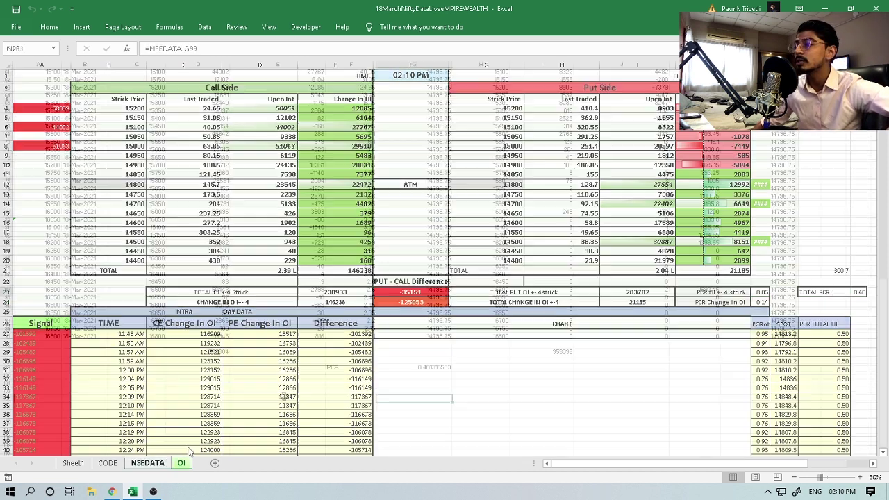
{"action": "left_click", "coordinate": [434, 250]}
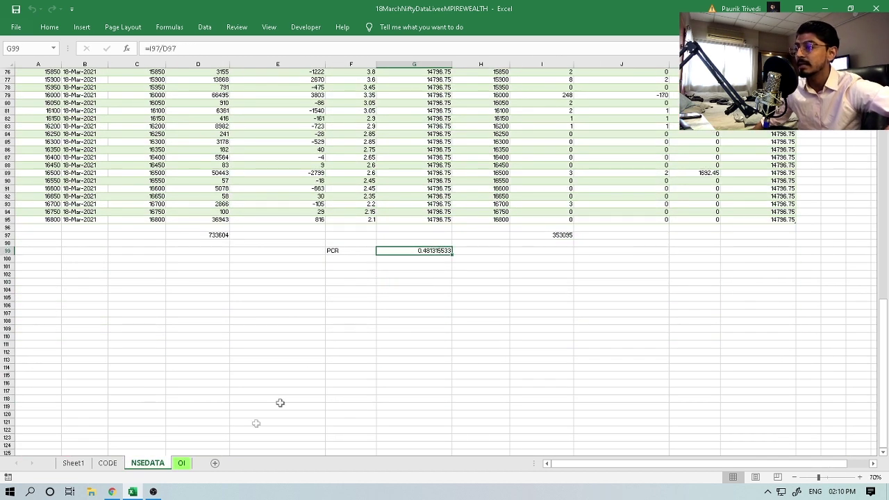
{"action": "left_click", "coordinate": [181, 463]}
Step: Examine the TOTAL OI PCR and PCR OF CHANGE IN OI charts and the latest intraday log entries
{"action": "left_click_drag", "start_coordinate": [639, 464], "coordinate": [791, 466]}
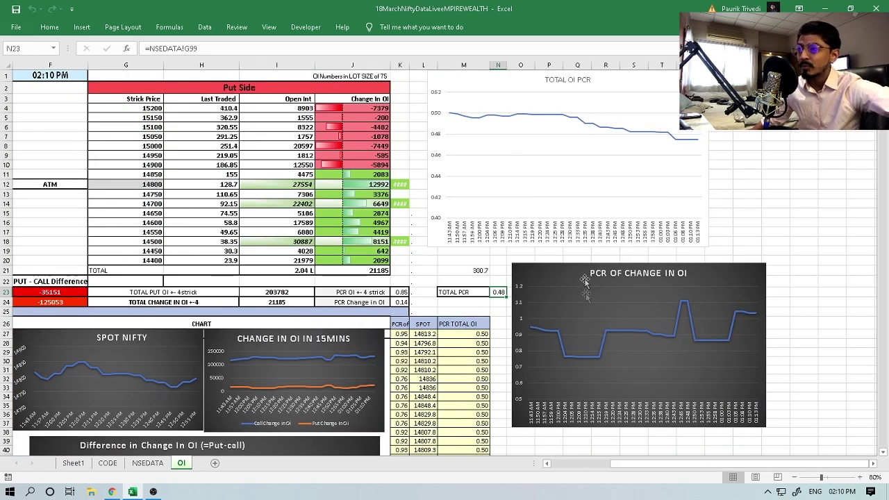
{"action": "scroll", "coordinate": [593, 278], "scroll_direction": "down", "scroll_amount": 5}
{"action": "left_click", "coordinate": [561, 465]}
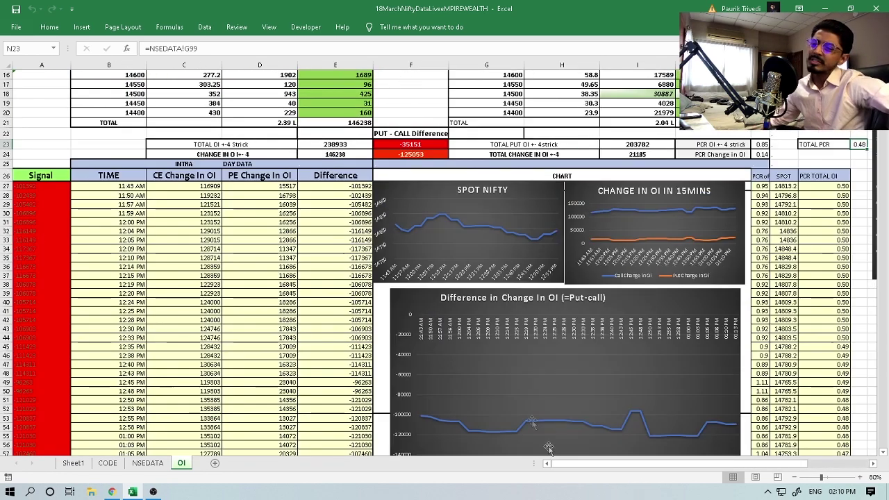
{"action": "scroll", "coordinate": [257, 386], "scroll_direction": "down", "scroll_amount": 8}
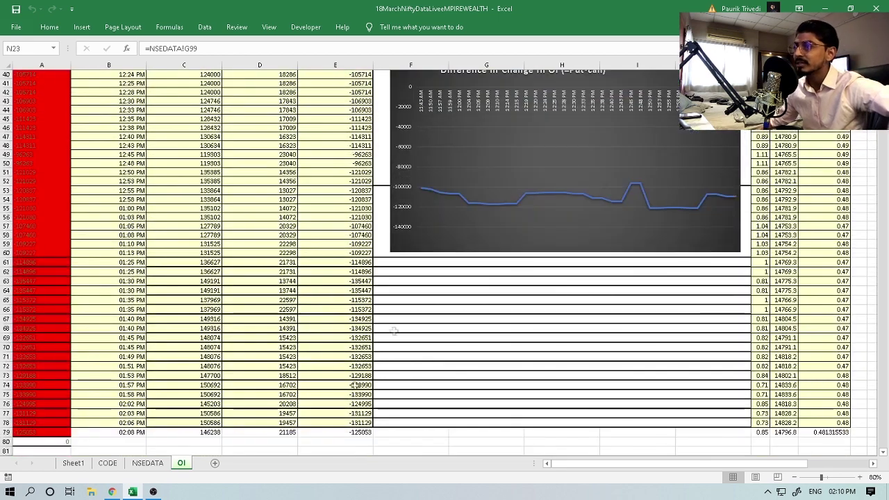
{"action": "scroll", "coordinate": [407, 207], "scroll_direction": "up", "scroll_amount": 7}
{"action": "scroll", "coordinate": [407, 207], "scroll_direction": "up", "scroll_amount": 6}
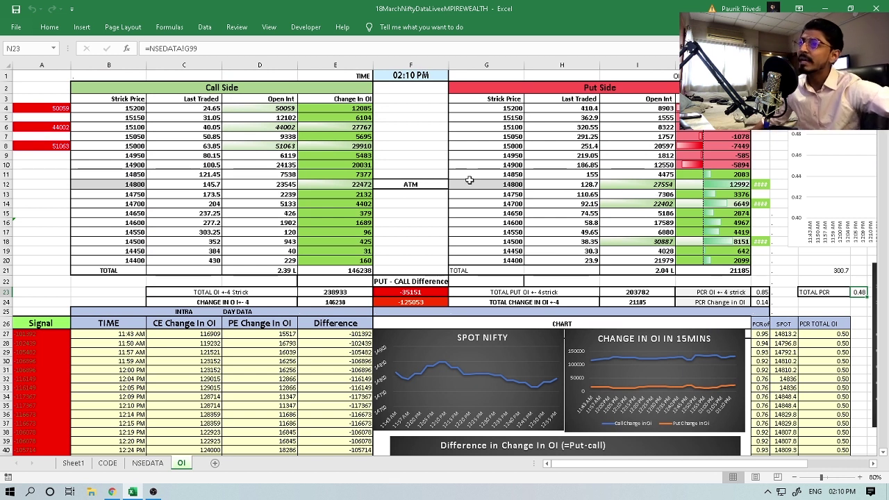
Step: Examine the Open Int and Change In OI of the ATM 14800 put, and compare them with the SPOT NIFTY chart
{"action": "left_click_drag", "start_coordinate": [413, 184], "coordinate": [624, 184]}
{"action": "left_click", "coordinate": [625, 184]}
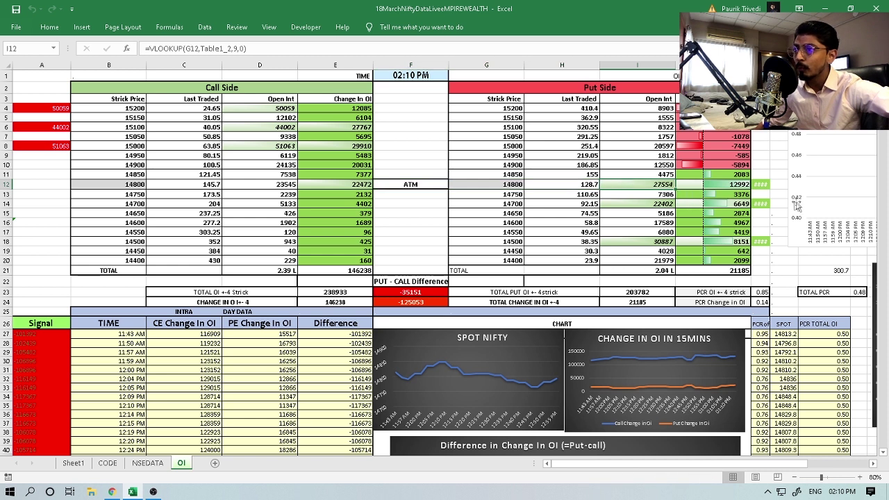
{"action": "left_click", "coordinate": [740, 184]}
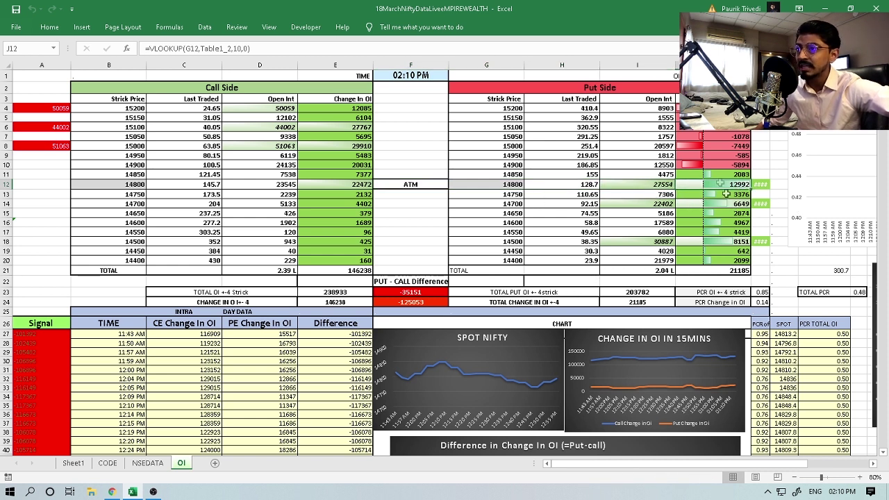
{"action": "scroll", "coordinate": [516, 365], "scroll_direction": "down", "scroll_amount": 6}
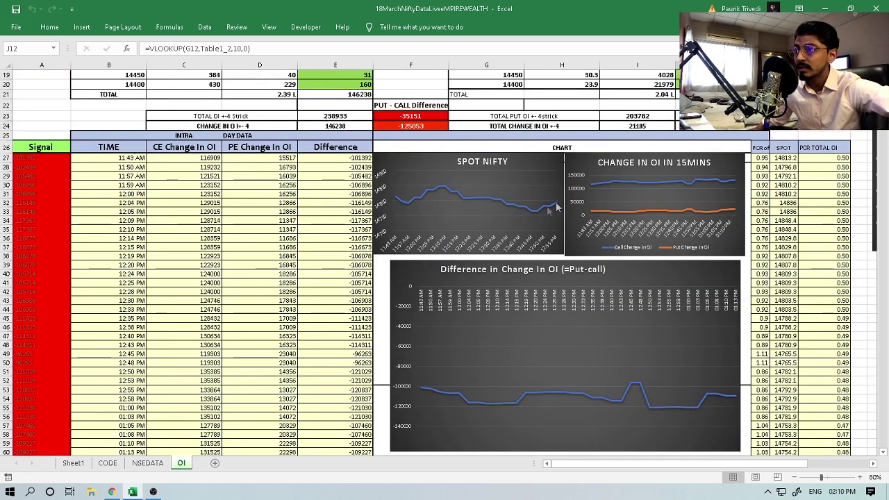
Step: Switch to the Kite NIFTY 50 charts, sketch a short brush stroke above the latest 5-minute candles, and undo it
{"action": "left_click", "coordinate": [112, 492]}
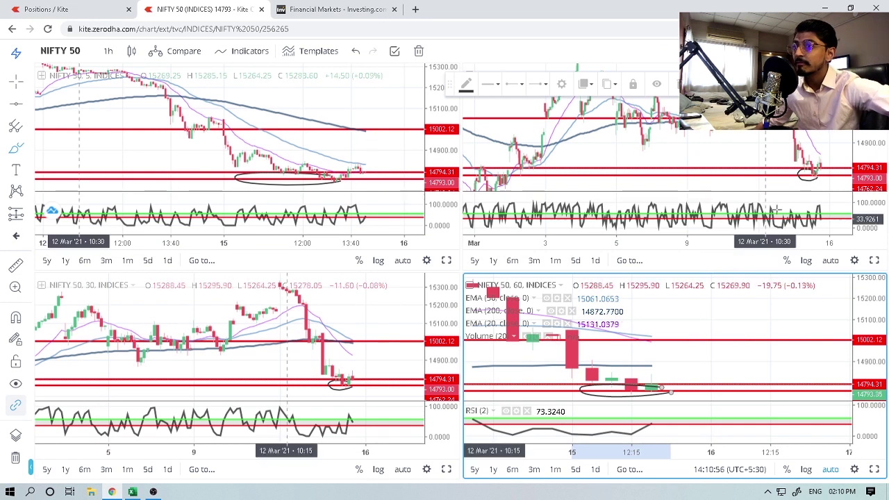
{"action": "left_click", "coordinate": [362, 160]}
{"action": "left_click_drag", "start_coordinate": [351, 121], "coordinate": [353, 159]}
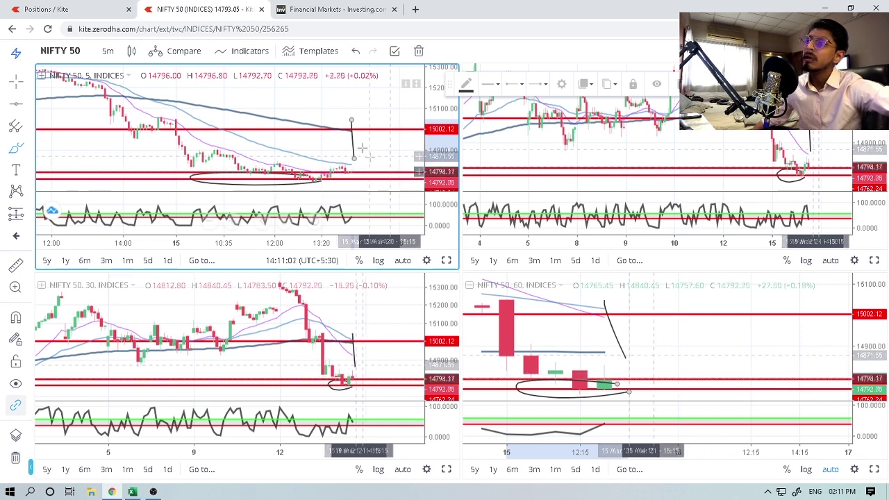
{"action": "key", "text": "ctrl+z"}
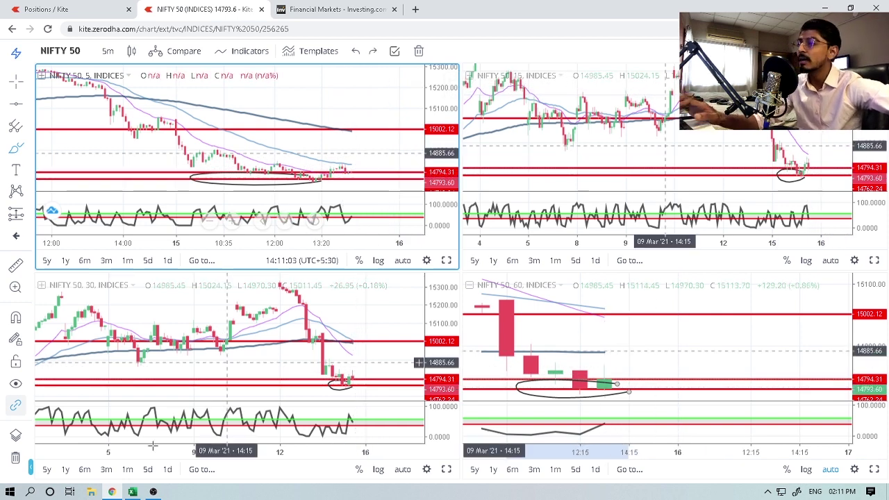
Step: Return to the Excel OI sheet and examine the 15000 call's Open Int and Change In OI and the first intraday Difference values
{"action": "left_click", "coordinate": [132, 491]}
{"action": "scroll", "coordinate": [325, 217], "scroll_direction": "up", "scroll_amount": 7}
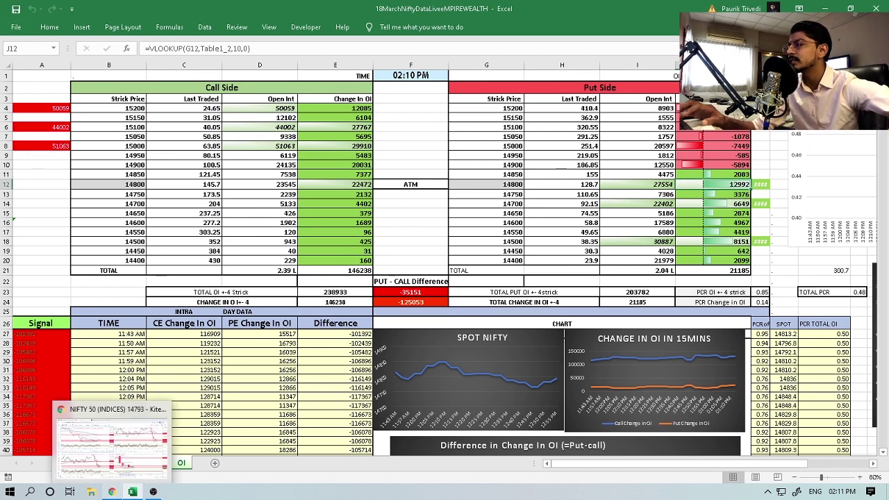
{"action": "left_click", "coordinate": [111, 491]}
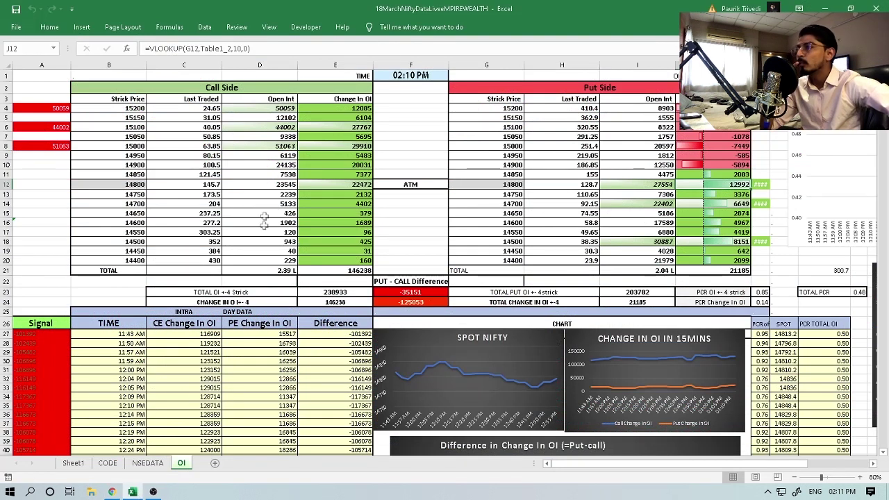
{"action": "left_click", "coordinate": [229, 149]}
{"action": "left_click", "coordinate": [323, 149]}
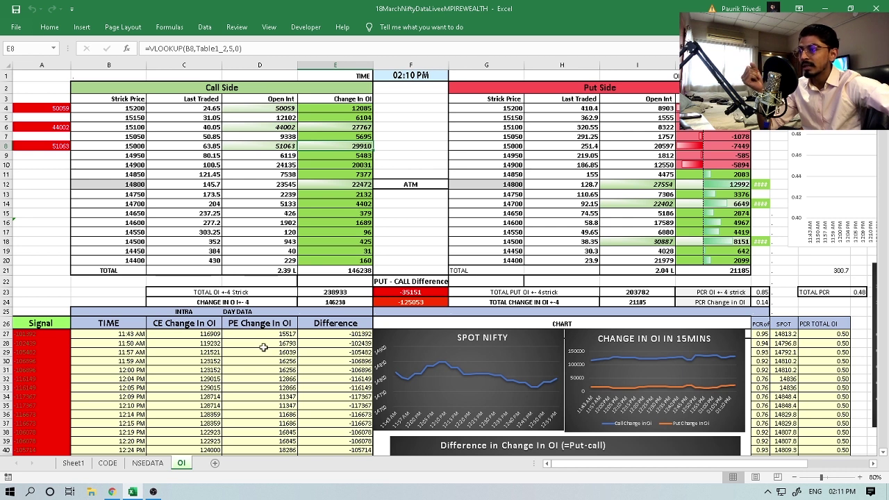
{"action": "left_click", "coordinate": [356, 334]}
{"action": "left_click_drag", "start_coordinate": [355, 334], "coordinate": [354, 396]}
Step: Switch to Kite, examine the P&L of the MARUTI MAR 7500 CE position, and return to the NIFTY 50 charts
{"action": "left_click", "coordinate": [111, 492]}
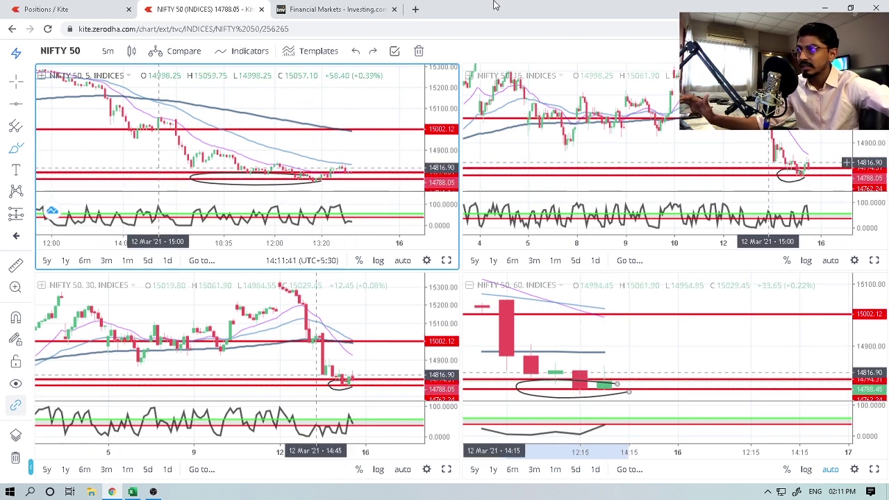
{"action": "left_click", "coordinate": [83, 8]}
{"action": "double_click", "coordinate": [766, 243]}
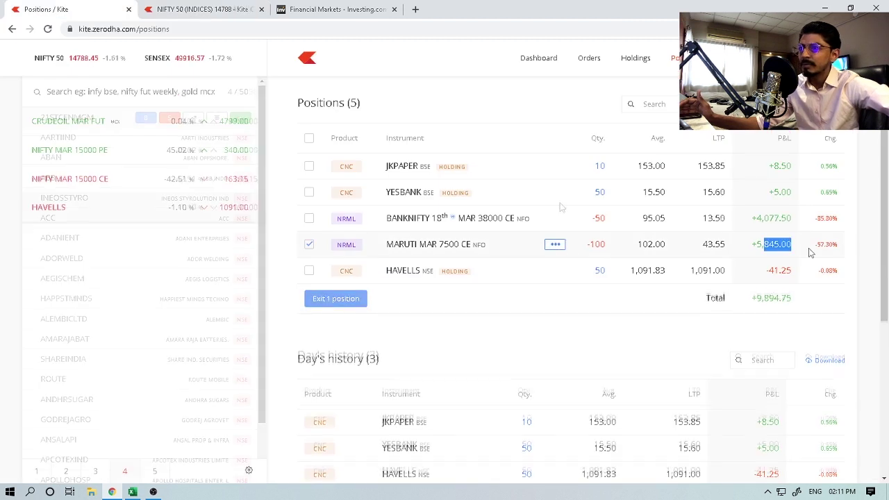
{"action": "left_click", "coordinate": [148, 8]}
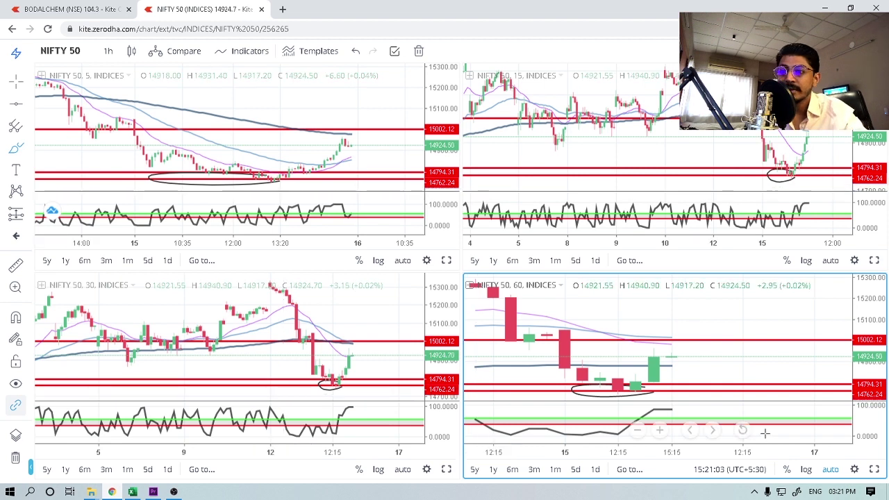
Step: Compare the late-session NIFTY 50 charts in Kite with the updated option chain and totals on the Excel OI sheet
{"action": "mouse_move", "coordinate": [845, 493]}
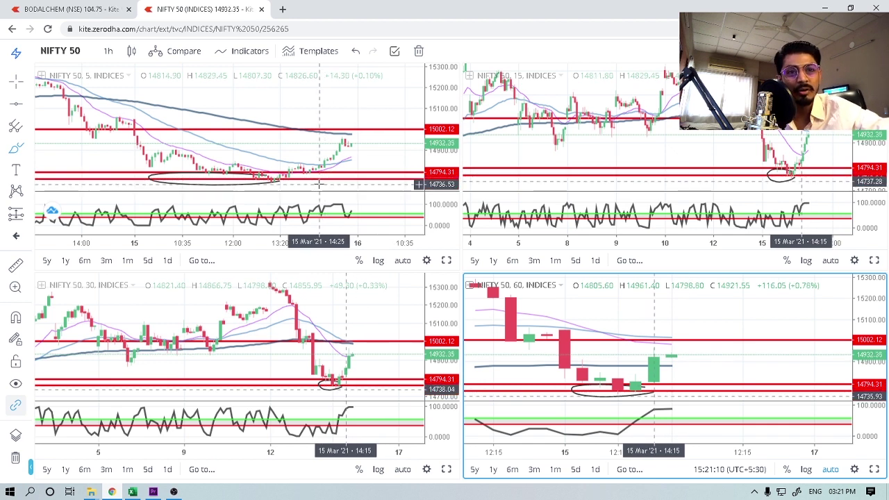
{"action": "left_click", "coordinate": [131, 491]}
{"action": "scroll", "coordinate": [238, 257], "scroll_direction": "up", "scroll_amount": 20}
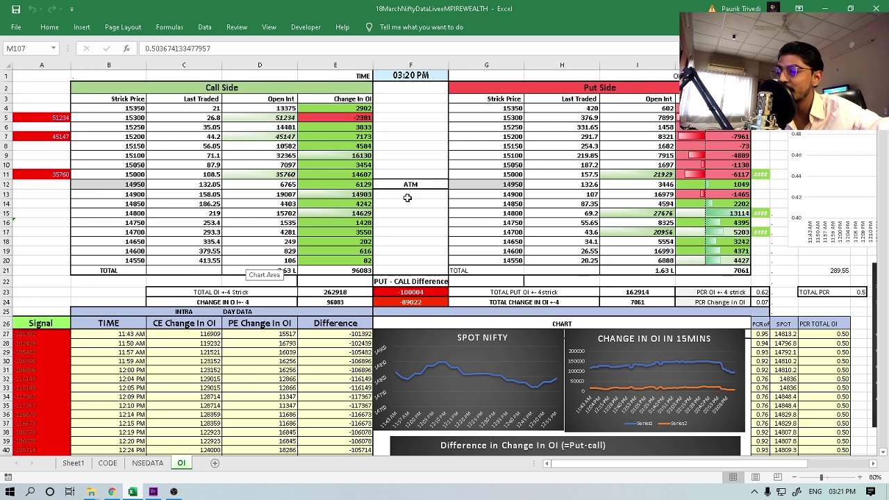
{"action": "left_click", "coordinate": [111, 490]}
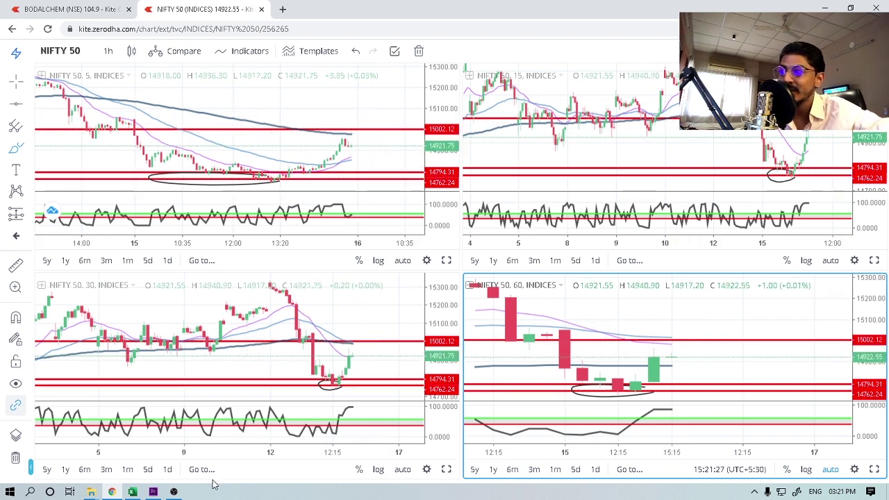
{"action": "left_click", "coordinate": [132, 491]}
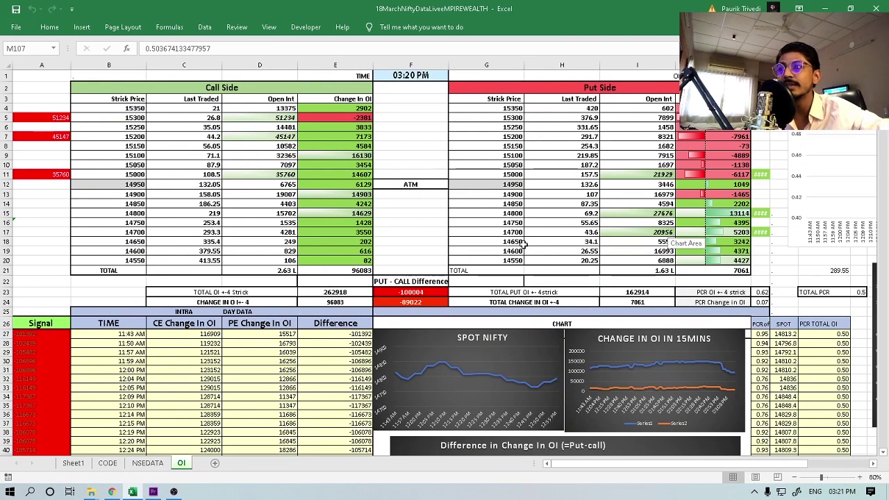
Step: Examine the change-in-OI and difference charts on the OI sheet together with the latest rows of the intraday log
{"action": "scroll", "coordinate": [526, 288], "scroll_direction": "down", "scroll_amount": 1}
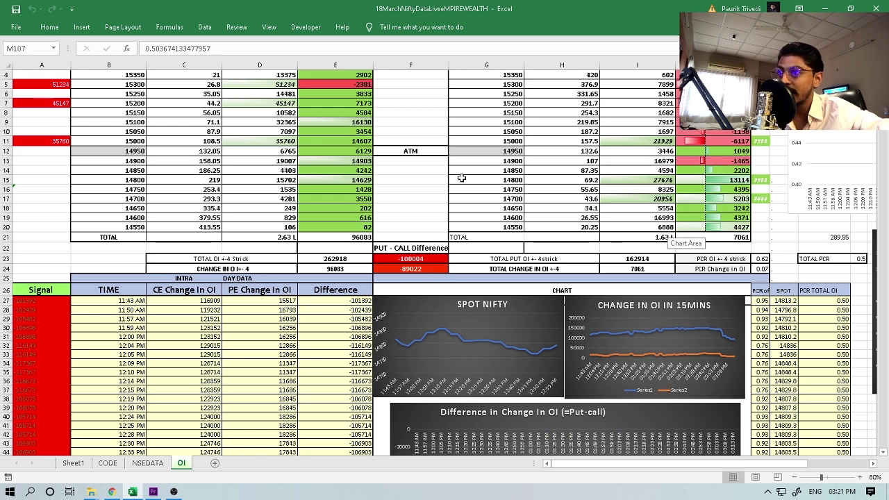
{"action": "scroll", "coordinate": [429, 195], "scroll_direction": "up", "scroll_amount": 1}
{"action": "scroll", "coordinate": [451, 195], "scroll_direction": "down", "scroll_amount": 2}
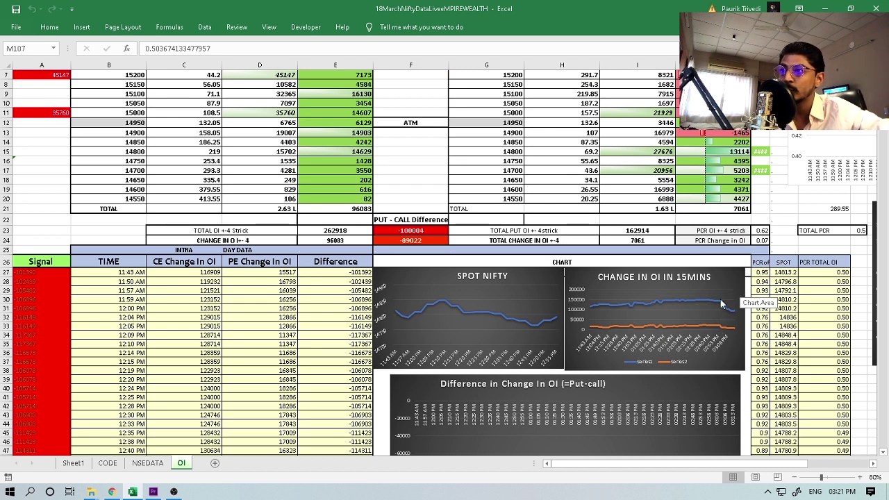
{"action": "scroll", "coordinate": [716, 303], "scroll_direction": "down", "scroll_amount": 3}
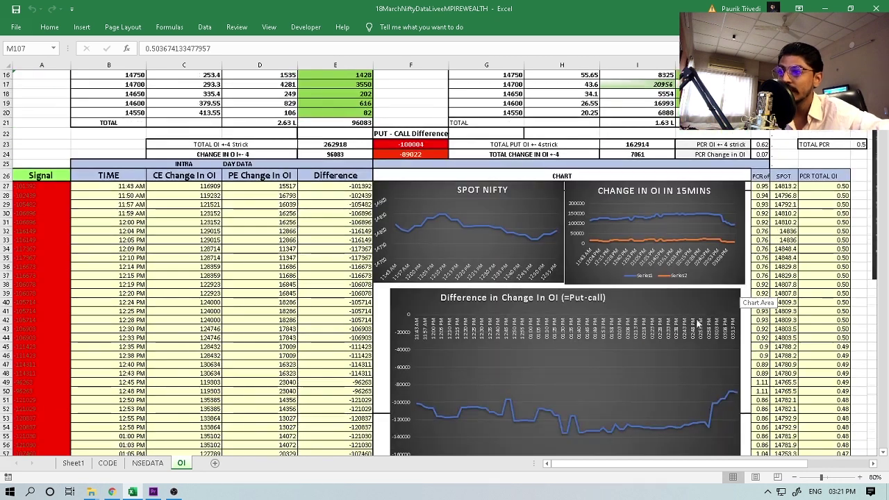
{"action": "scroll", "coordinate": [701, 317], "scroll_direction": "down", "scroll_amount": 7}
{"action": "scroll", "coordinate": [429, 343], "scroll_direction": "down", "scroll_amount": 4}
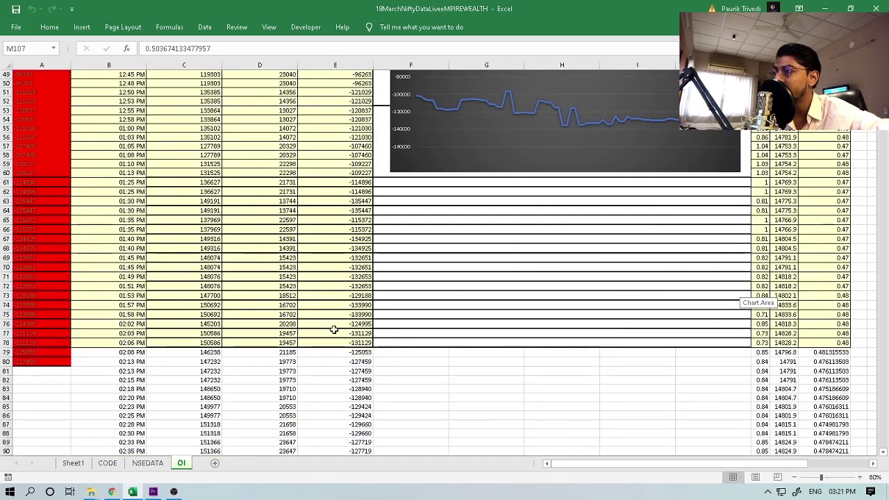
{"action": "scroll", "coordinate": [334, 328], "scroll_direction": "down", "scroll_amount": 10}
{"action": "left_click_drag", "start_coordinate": [113, 252], "coordinate": [347, 264]}
{"action": "scroll", "coordinate": [357, 294], "scroll_direction": "up", "scroll_amount": 20}
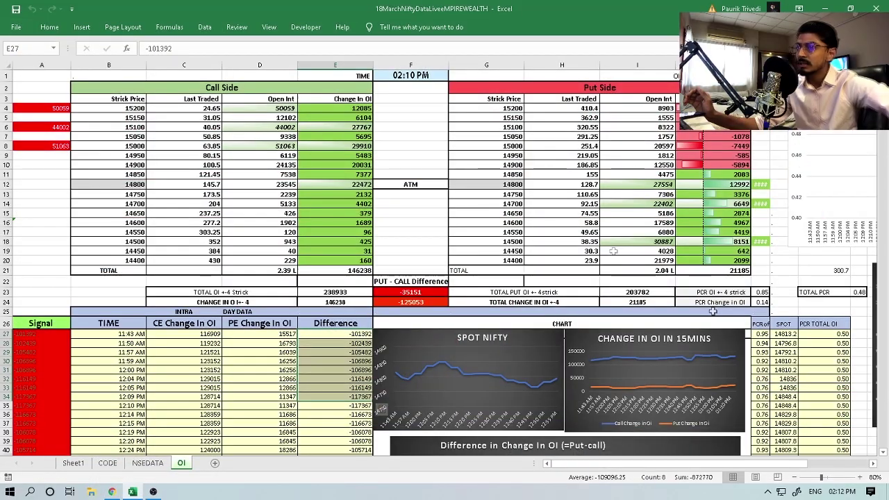
Step: Review the 02:10 PM version of the OI sheet, from its intraday log down to the 02:08 PM row back up to the charts
{"action": "scroll", "coordinate": [615, 252], "scroll_direction": "down", "scroll_amount": 9}
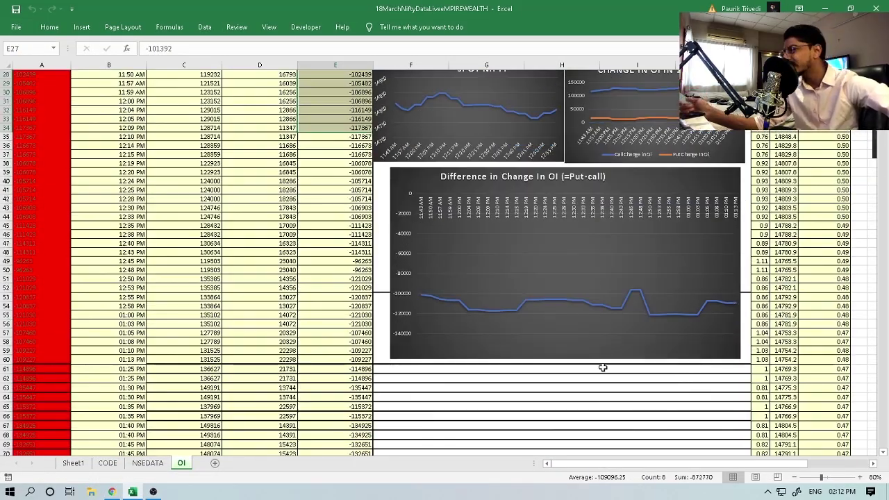
{"action": "scroll", "coordinate": [532, 337], "scroll_direction": "down", "scroll_amount": 5}
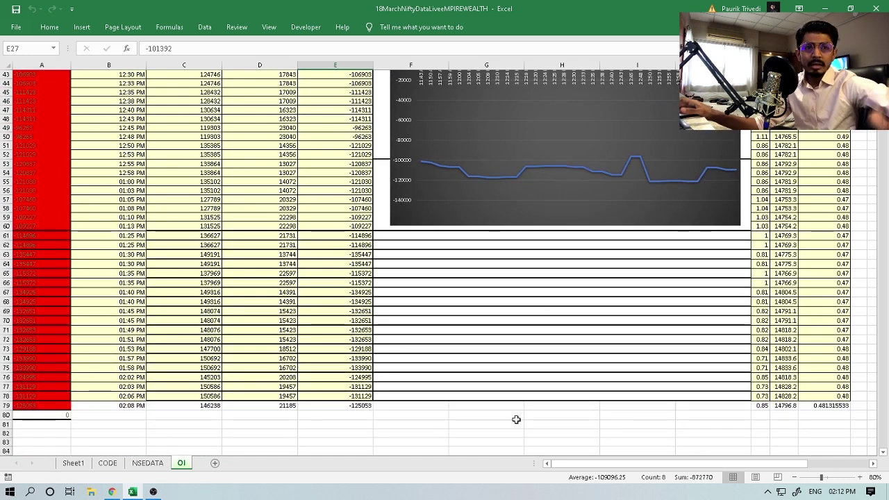
{"action": "scroll", "coordinate": [521, 393], "scroll_direction": "up", "scroll_amount": 14}
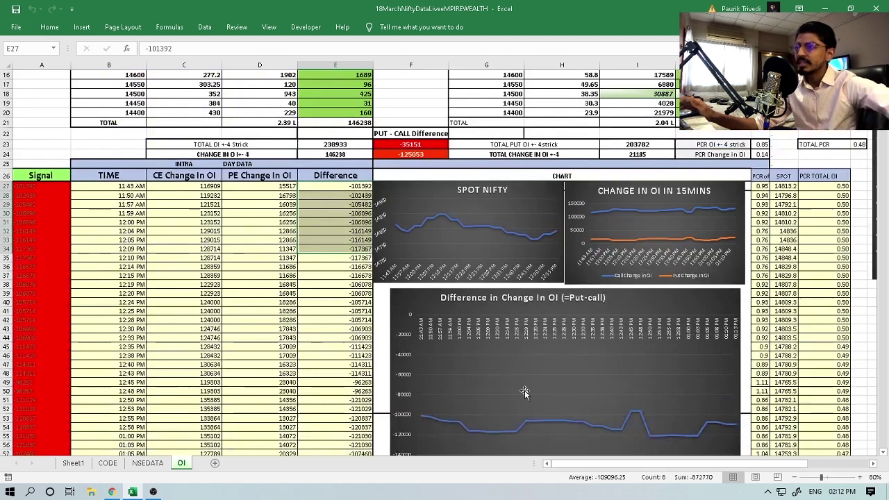
Step: Read the usage notes on the CODE sheet and go to the first rows of the NSEDATA sheet
{"action": "left_click", "coordinate": [108, 463]}
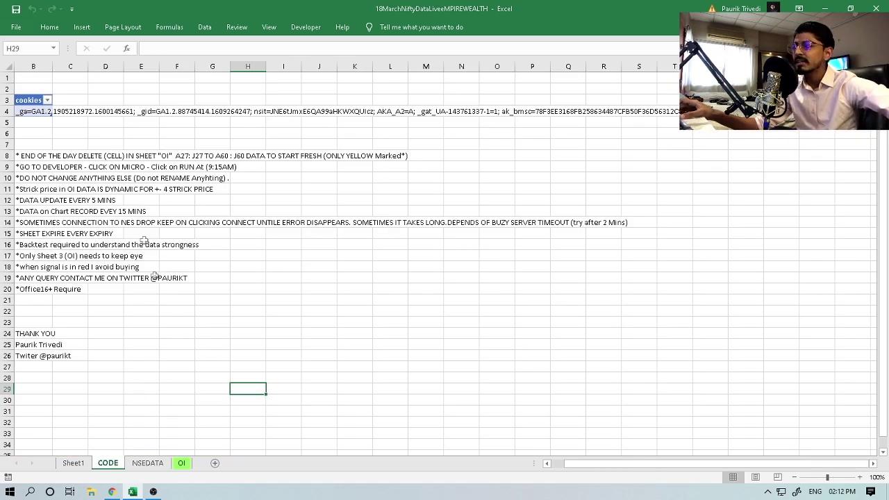
{"action": "left_click", "coordinate": [149, 464]}
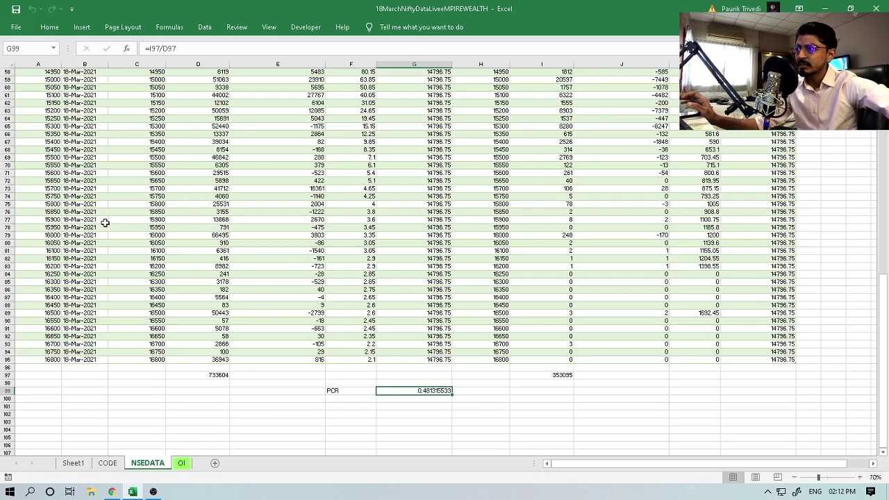
{"action": "scroll", "coordinate": [105, 222], "scroll_direction": "up", "scroll_amount": 12}
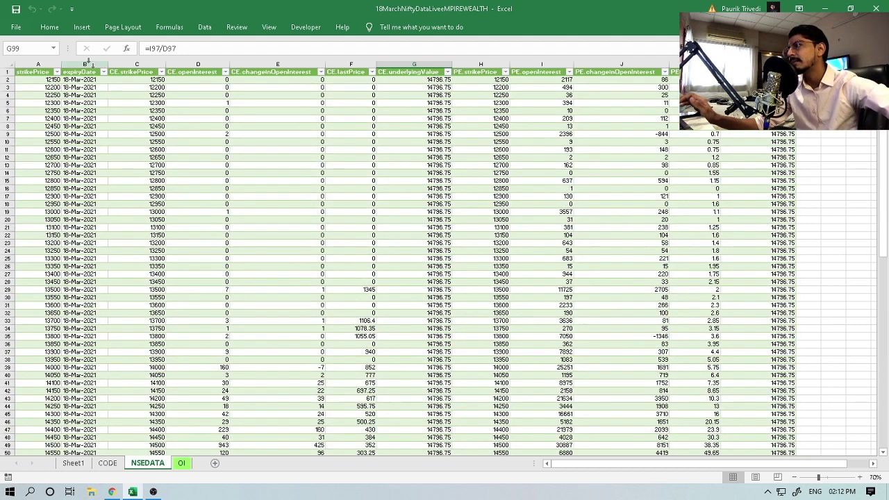
Step: Check the expiryDate column's filter in the NSEDATA table without changing it, and look through the call and put open interest rows
{"action": "left_click", "coordinate": [103, 79]}
{"action": "left_click", "coordinate": [103, 72]}
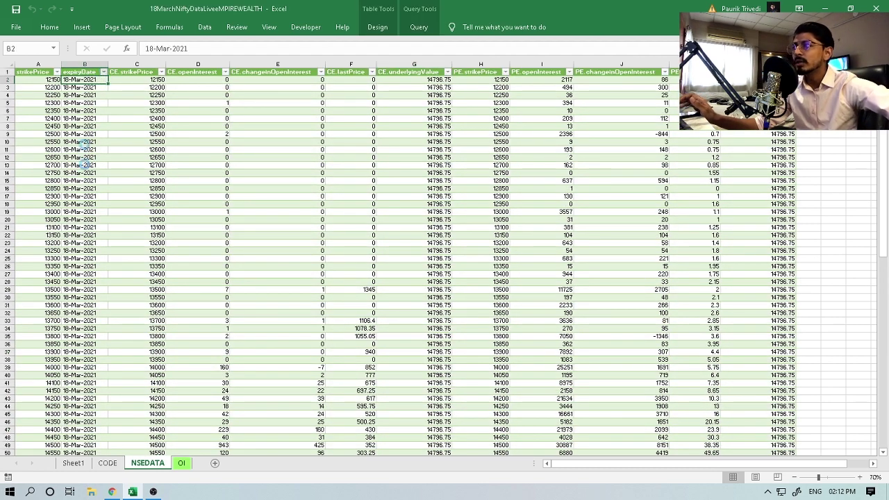
{"action": "left_click", "coordinate": [124, 296]}
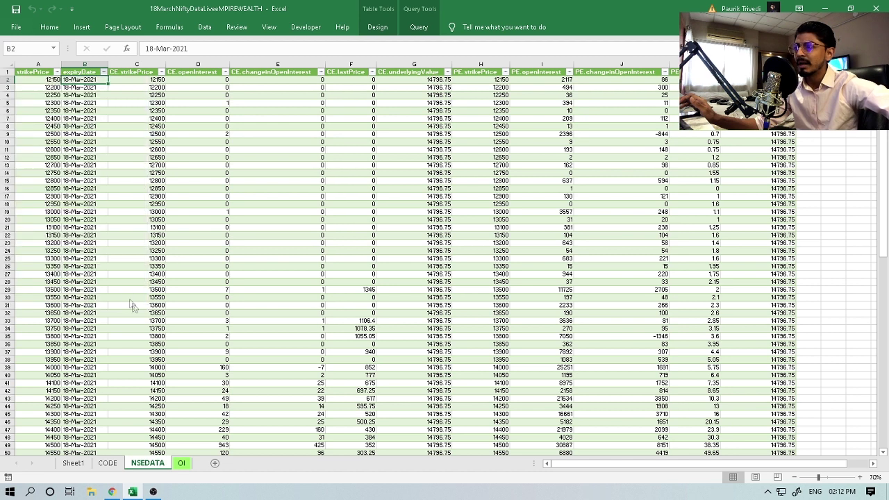
{"action": "left_click", "coordinate": [164, 312]}
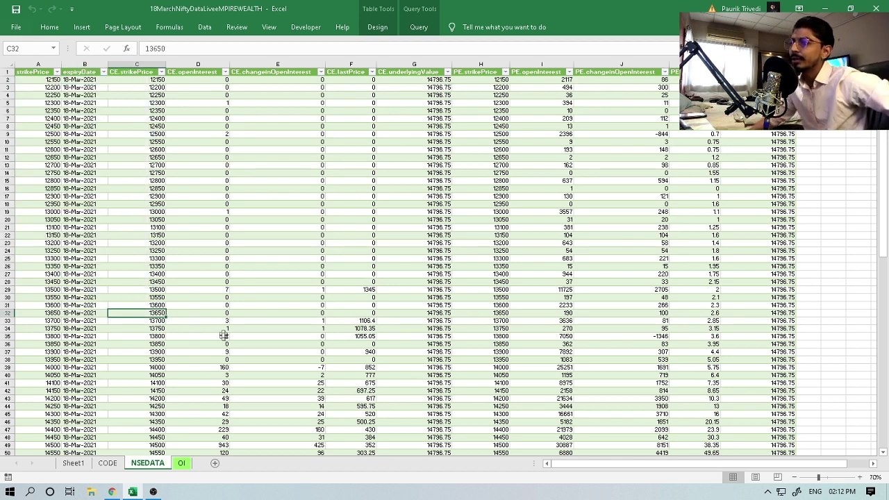
{"action": "scroll", "coordinate": [275, 263], "scroll_direction": "down", "scroll_amount": 15}
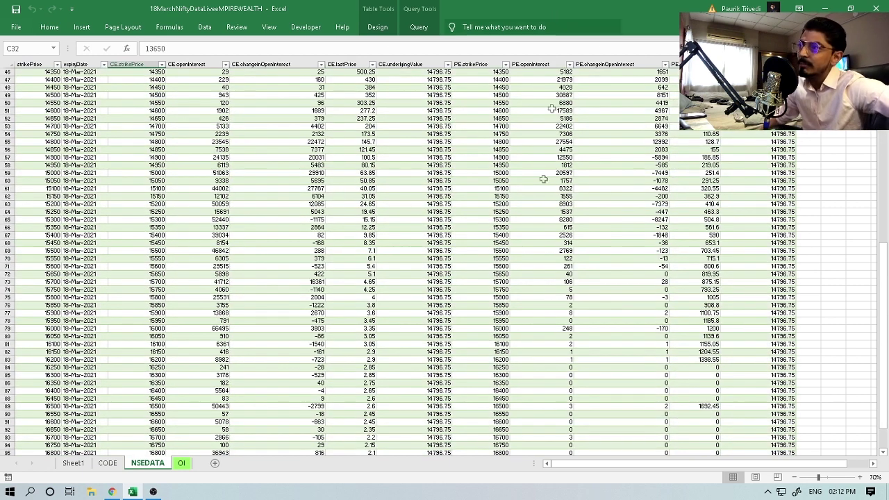